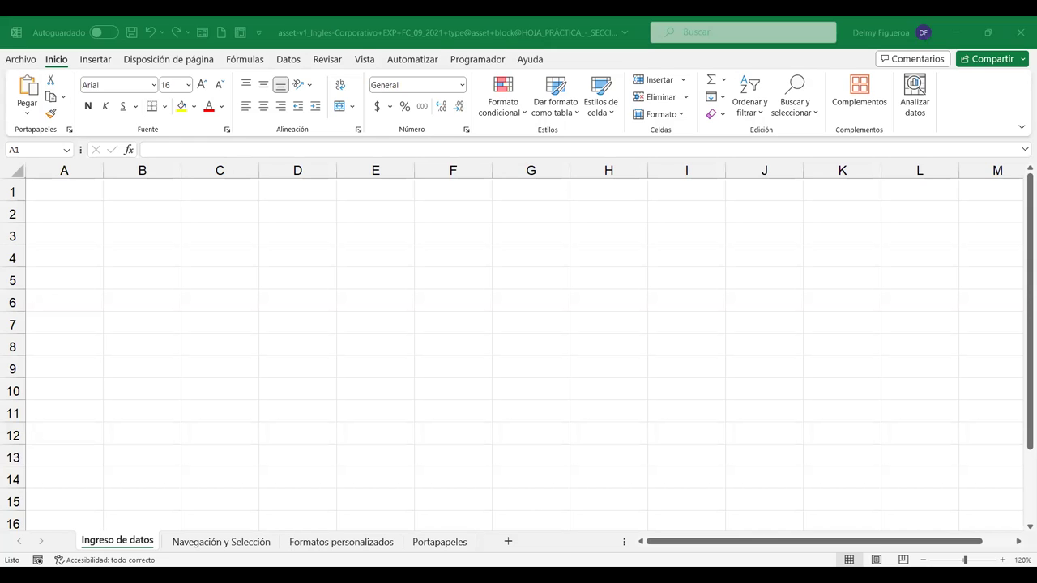
pyautogui.click(91, 195)
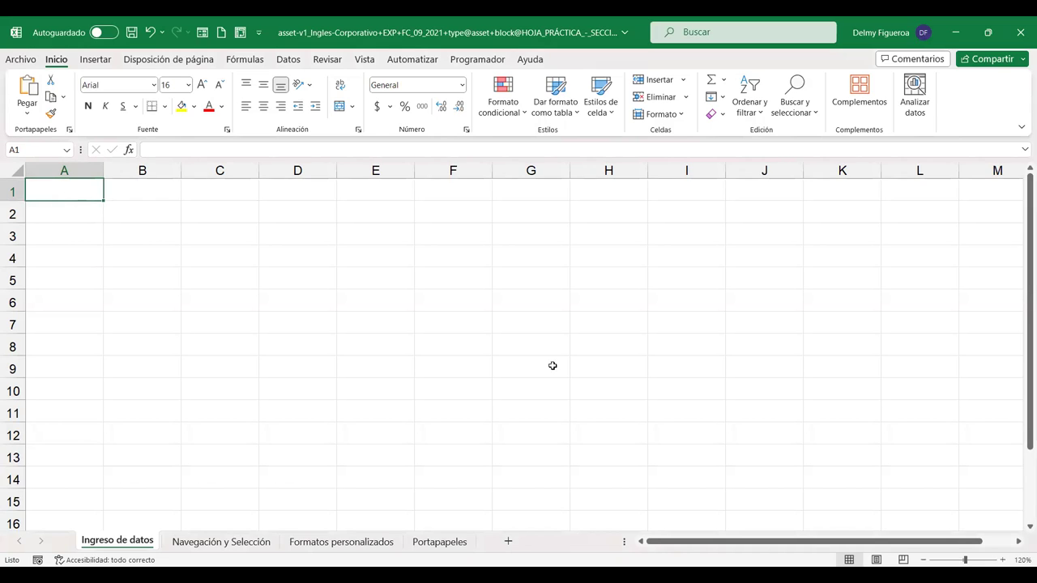
pyautogui.click(600, 366)
pyautogui.click(743, 292)
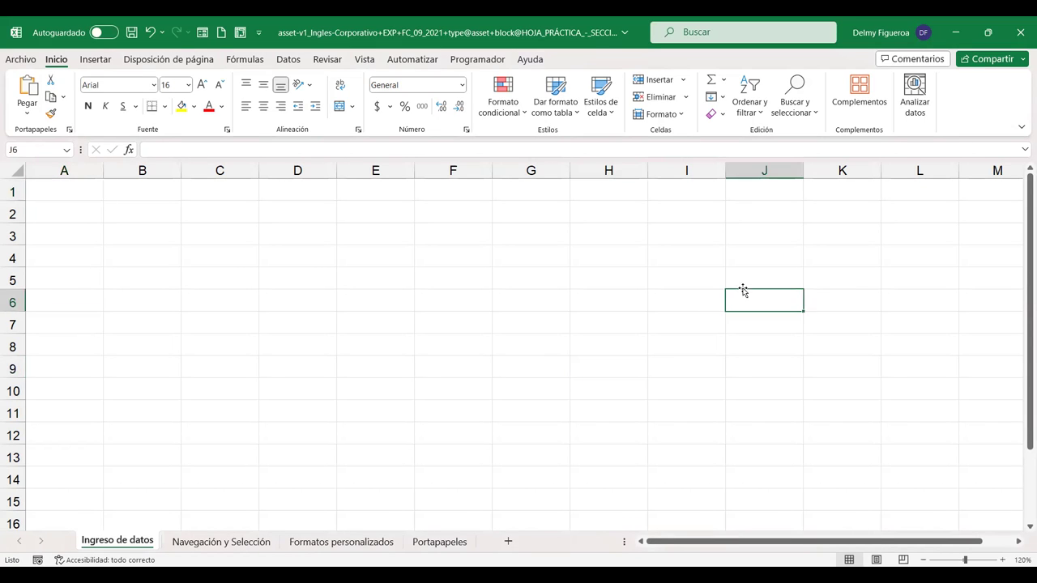
pyautogui.click(544, 208)
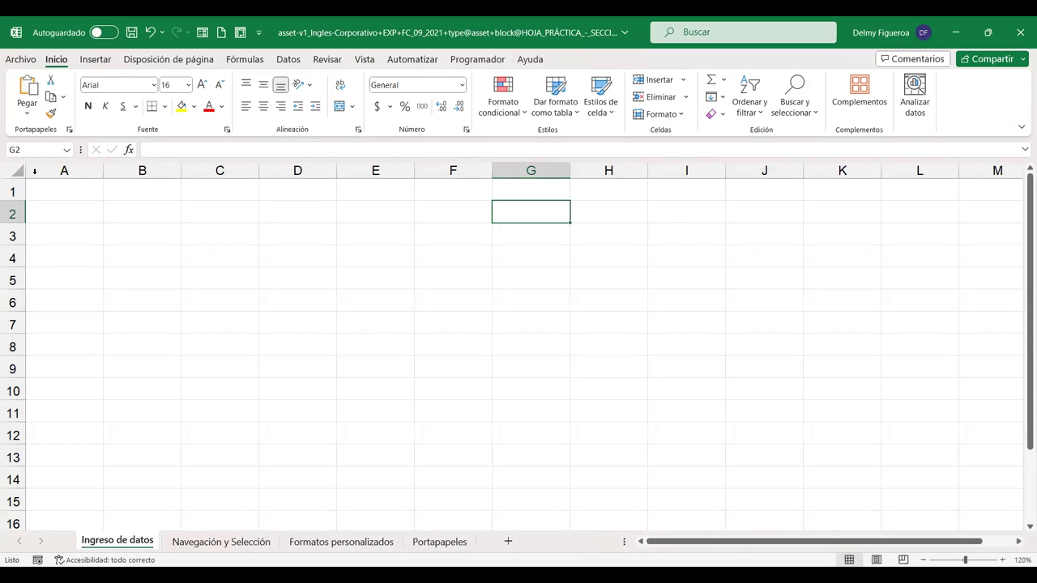
pyautogui.click(470, 406)
# Enter 1995 in cell A1 and 1.995 in cell A2 of the Ingreso de datos sheet.
pyautogui.click(73, 187)
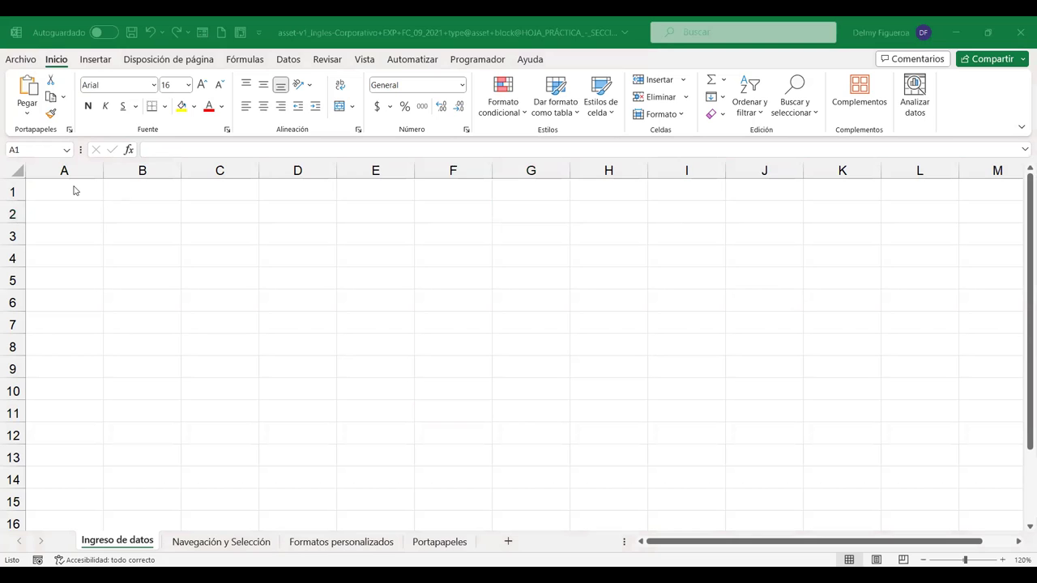
pyautogui.click(74, 191)
pyautogui.write('1995')
pyautogui.press('Return')
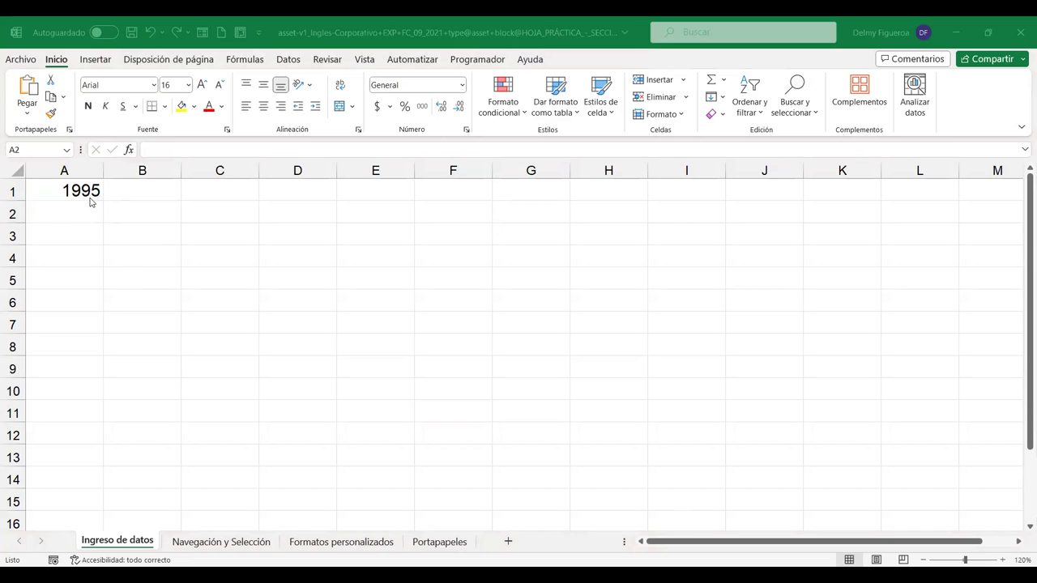
pyautogui.write('1.995')
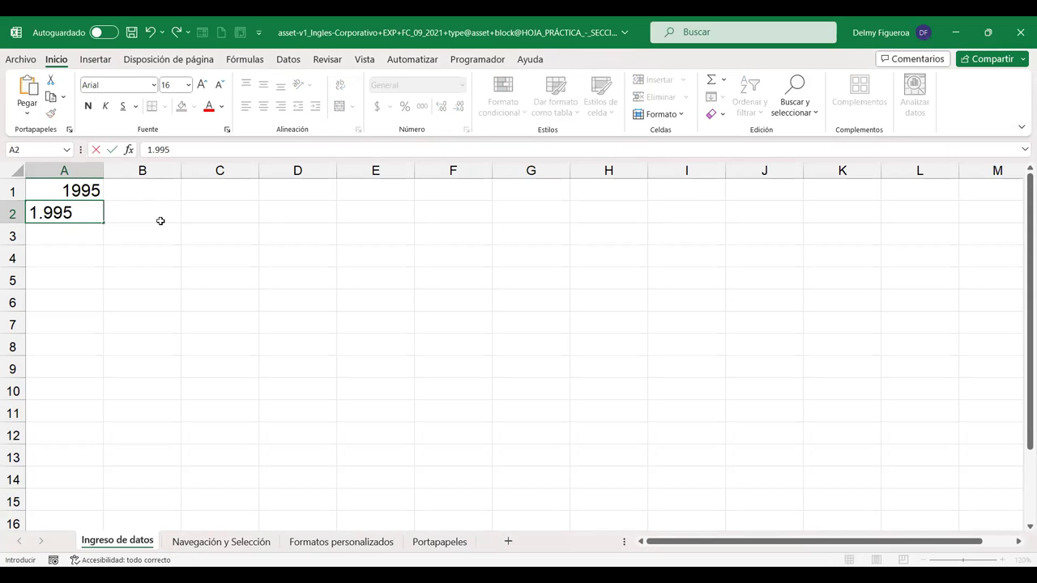
pyautogui.press('Return')
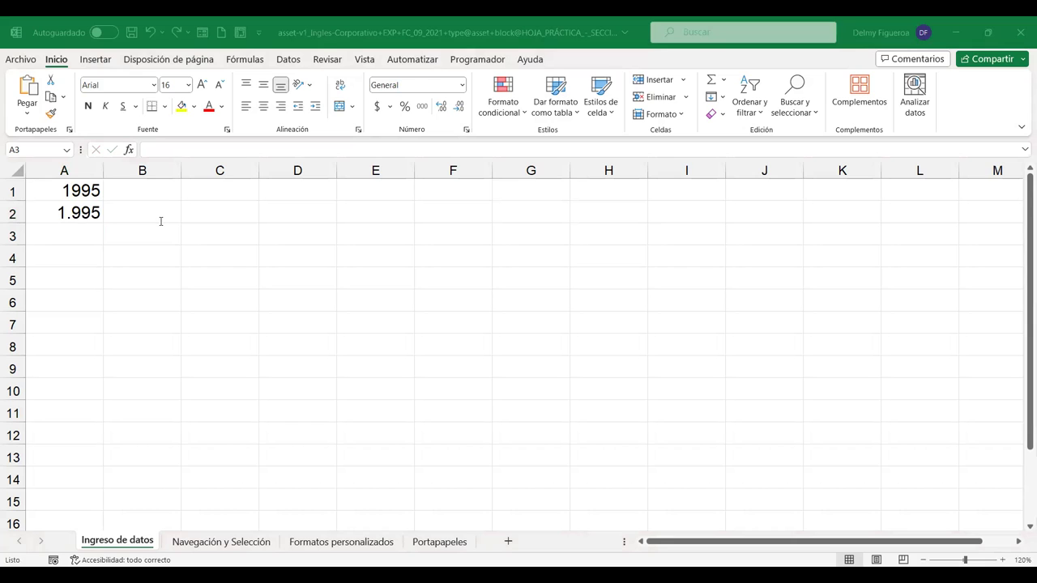
# Enter 1995,12 in cell A3 and widen column A slightly.
pyautogui.write('1995')
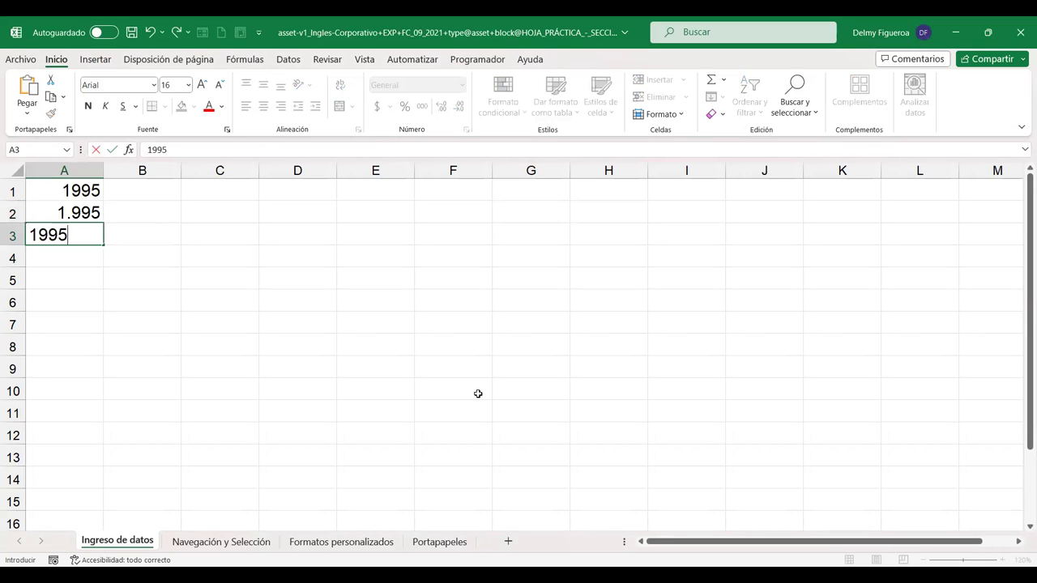
pyautogui.write(',12')
pyautogui.press('Return')
pyautogui.moveTo(104, 175); pyautogui.dragTo(130, 174)
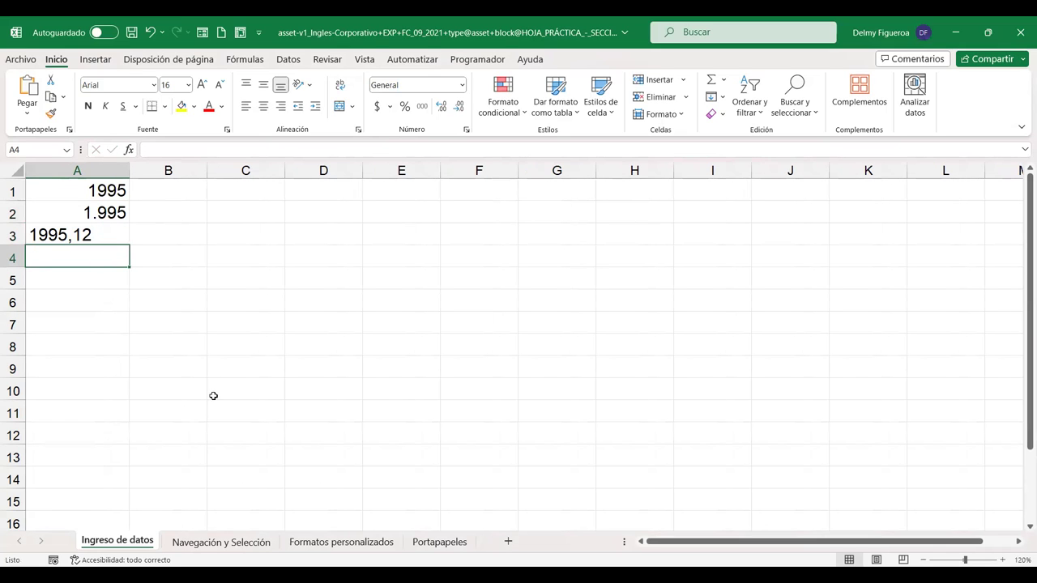
pyautogui.click(106, 230)
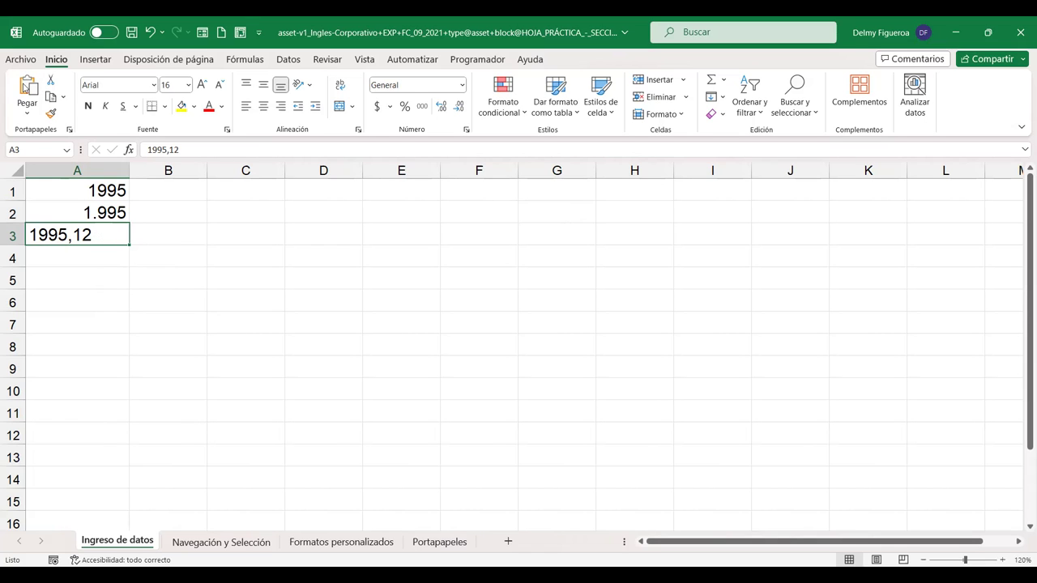
pyautogui.click(108, 254)
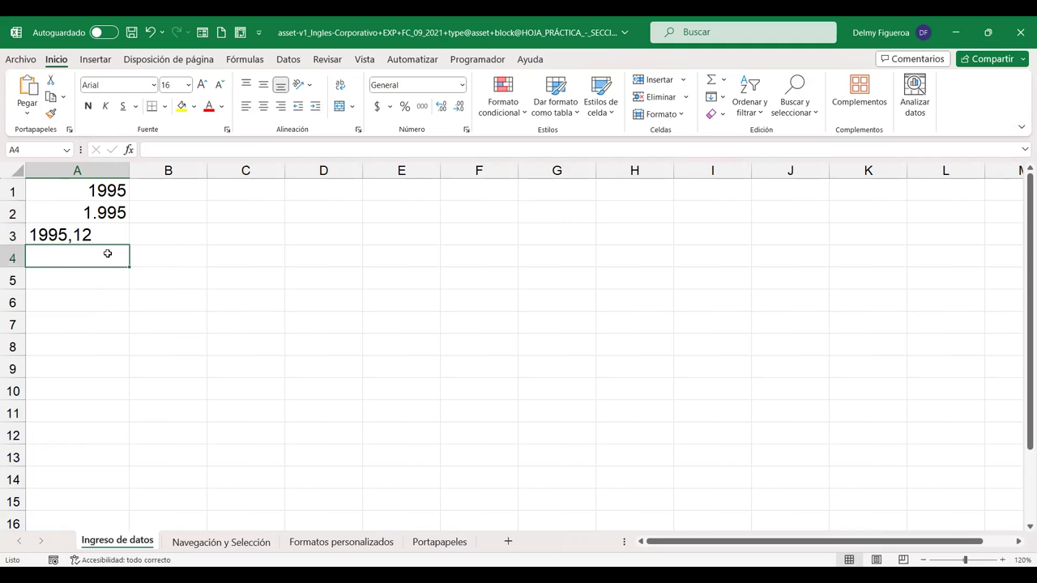
pyautogui.click(157, 283)
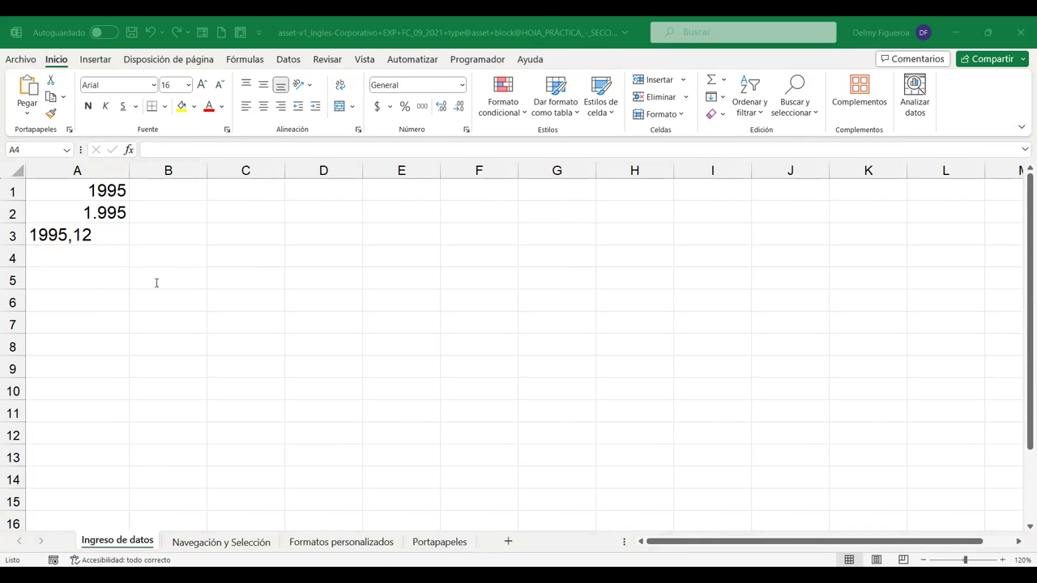
pyautogui.click(80, 249)
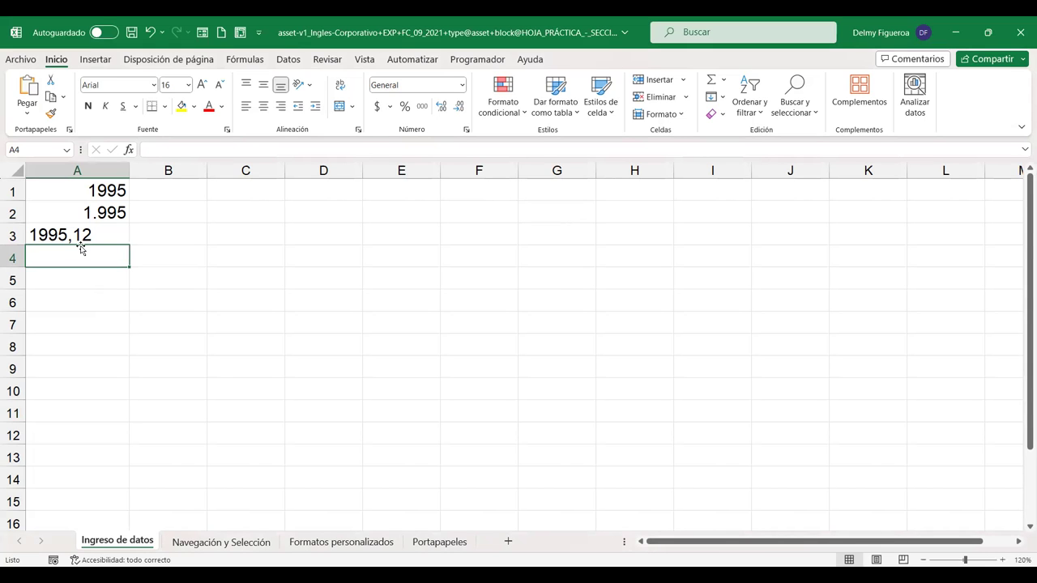
pyautogui.click(244, 344)
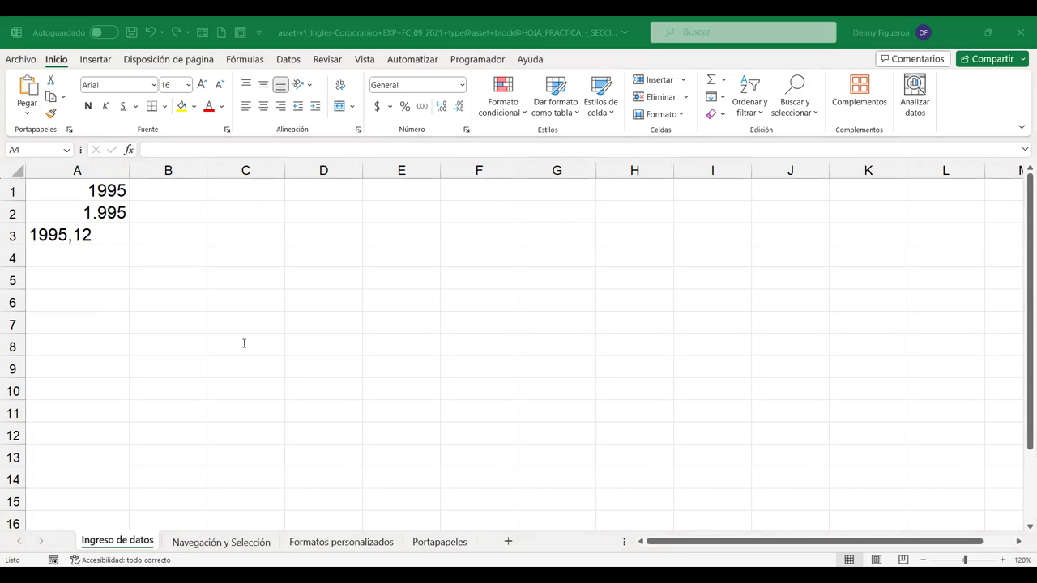
pyautogui.hotkey('alt', 'Tab')
pyautogui.write('12345678901234')
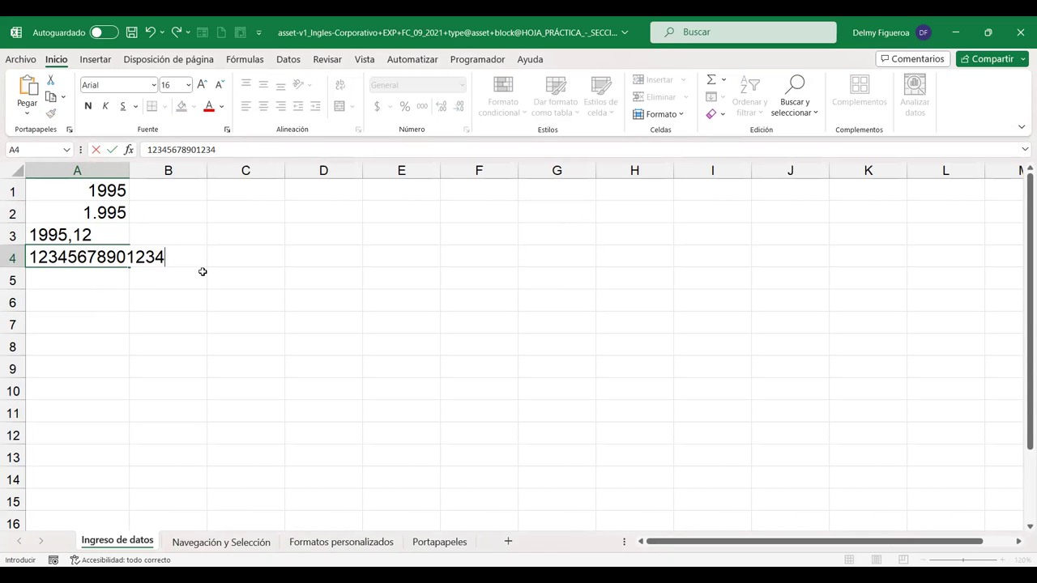
pyautogui.press('Return')
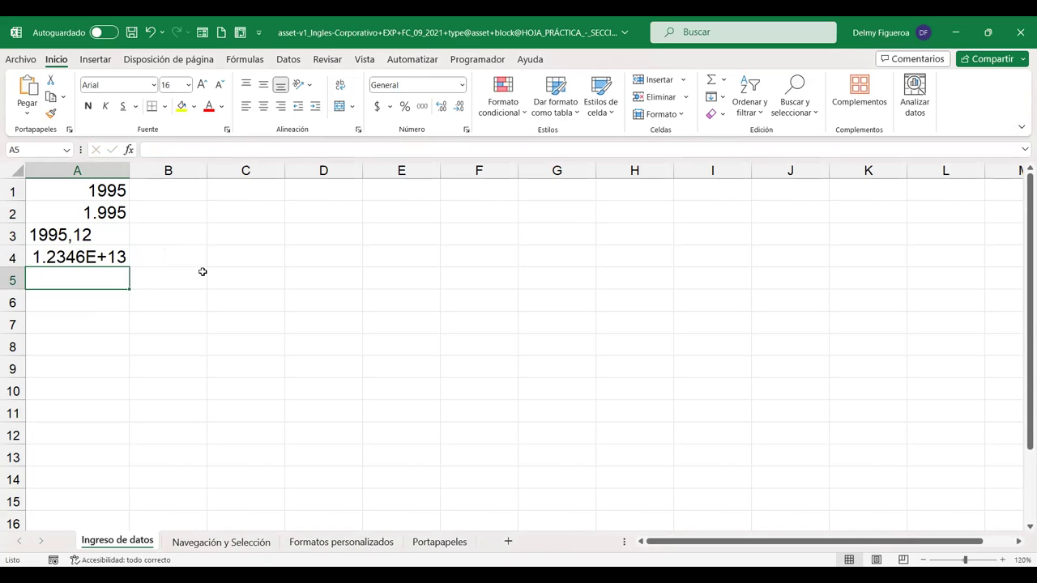
pyautogui.click(101, 255)
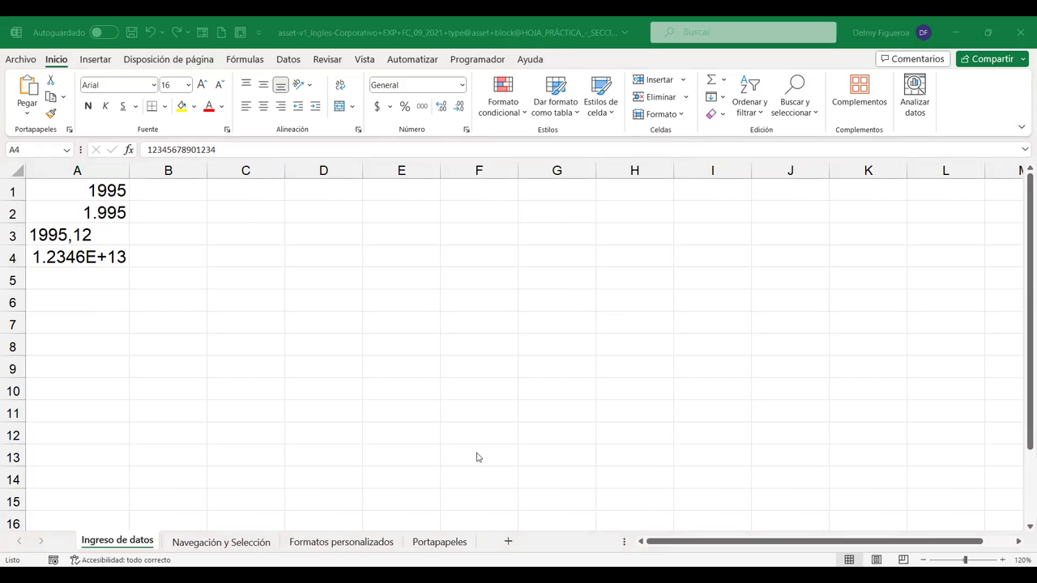
# Enter the negative number -2950 in cell A5 and its parenthesised form (2950) in cell A6.
pyautogui.click(79, 279)
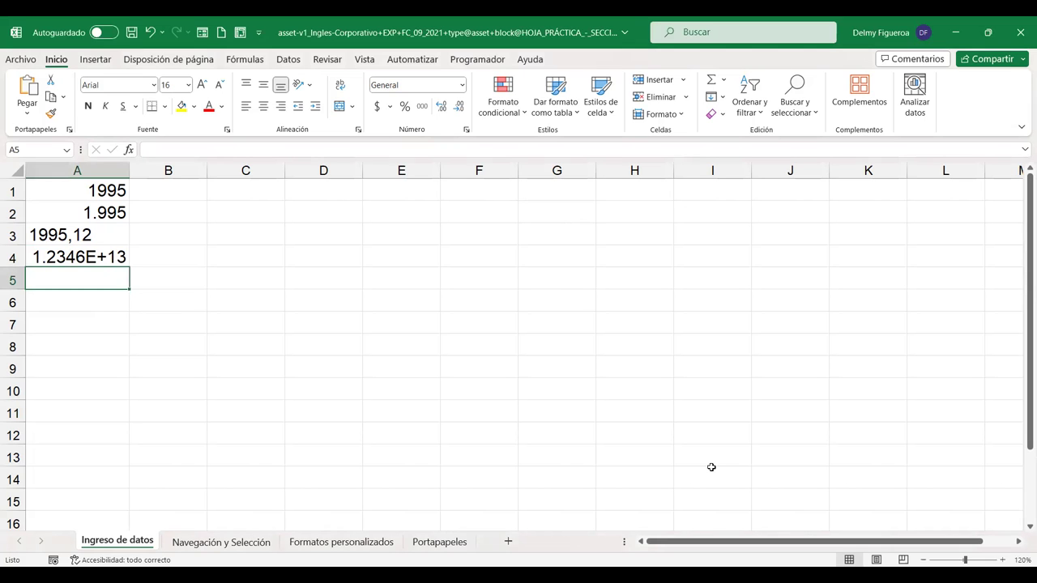
pyautogui.write('-2950')
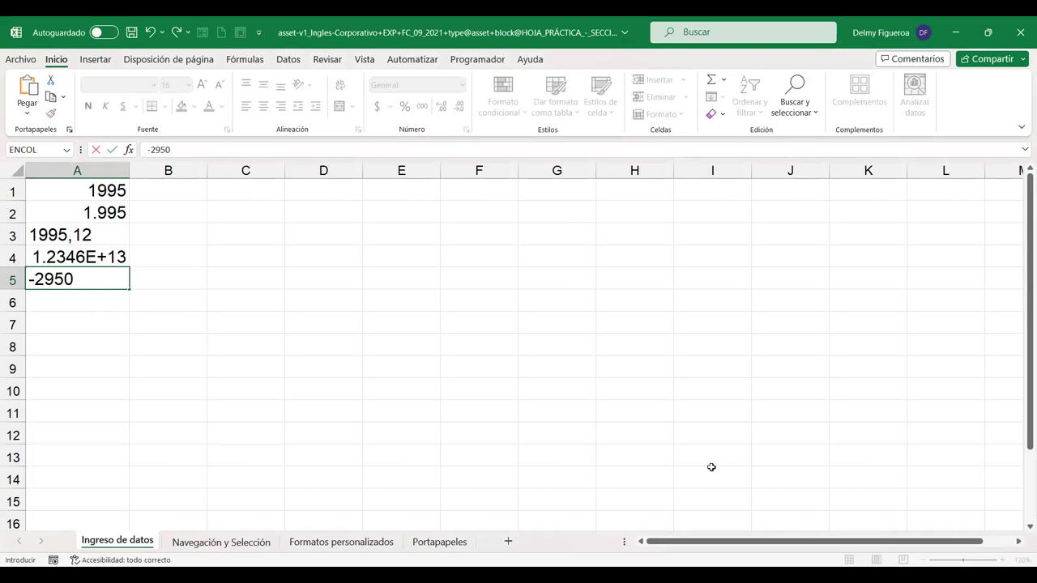
pyautogui.press('Return')
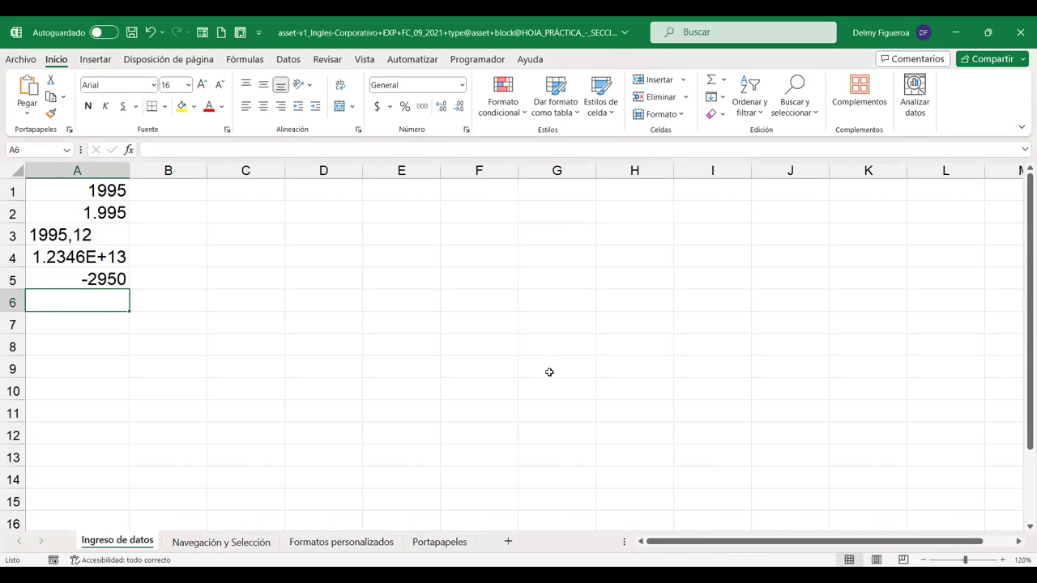
pyautogui.write('(')
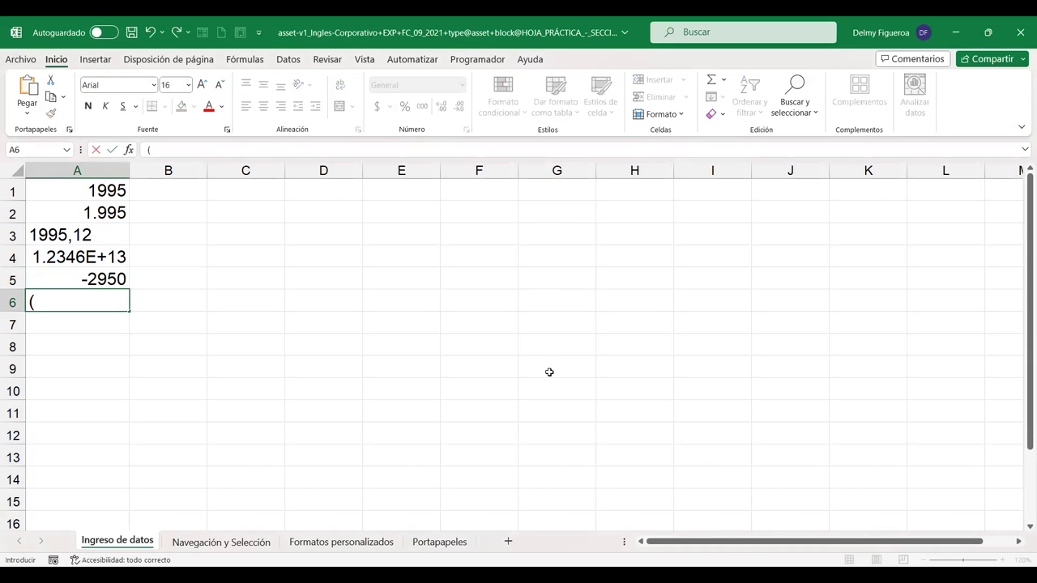
pyautogui.write('2950)')
pyautogui.press('Return')
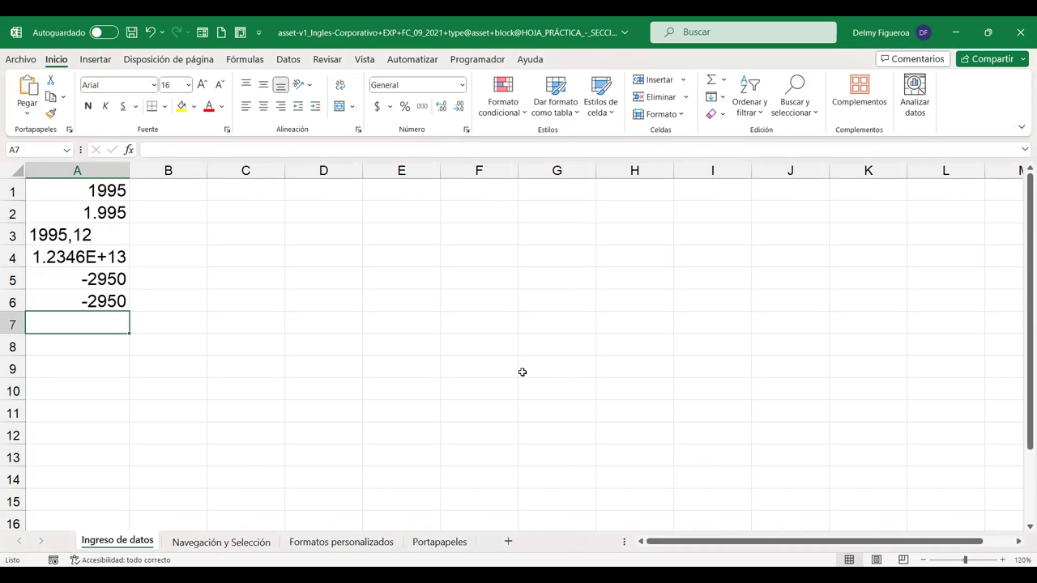
pyautogui.click(106, 297)
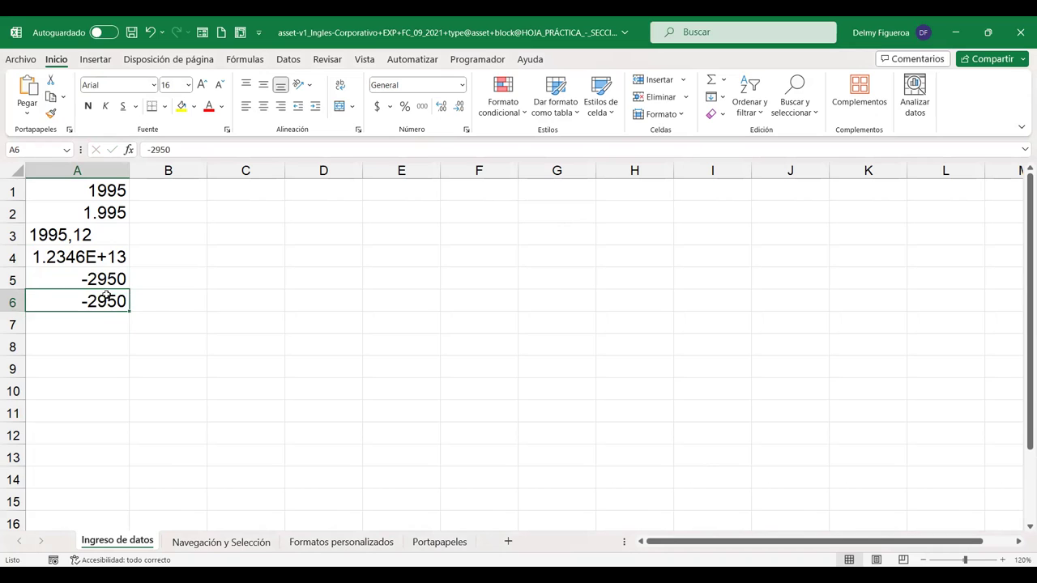
pyautogui.click(100, 321)
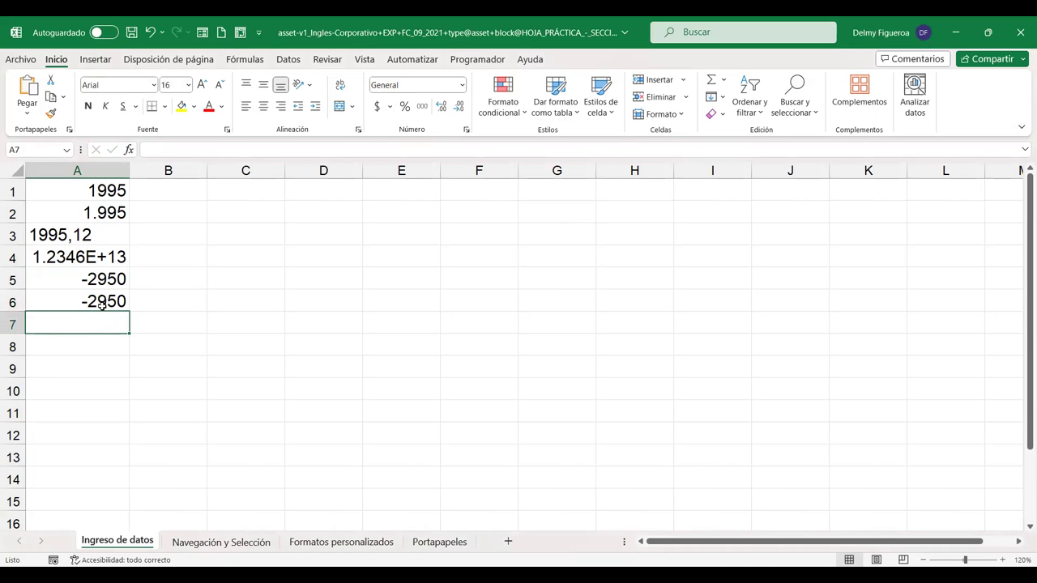
# Widen column A further and enter the percentage 12% in cell A7.
pyautogui.moveTo(130, 164); pyautogui.dragTo(175, 166)
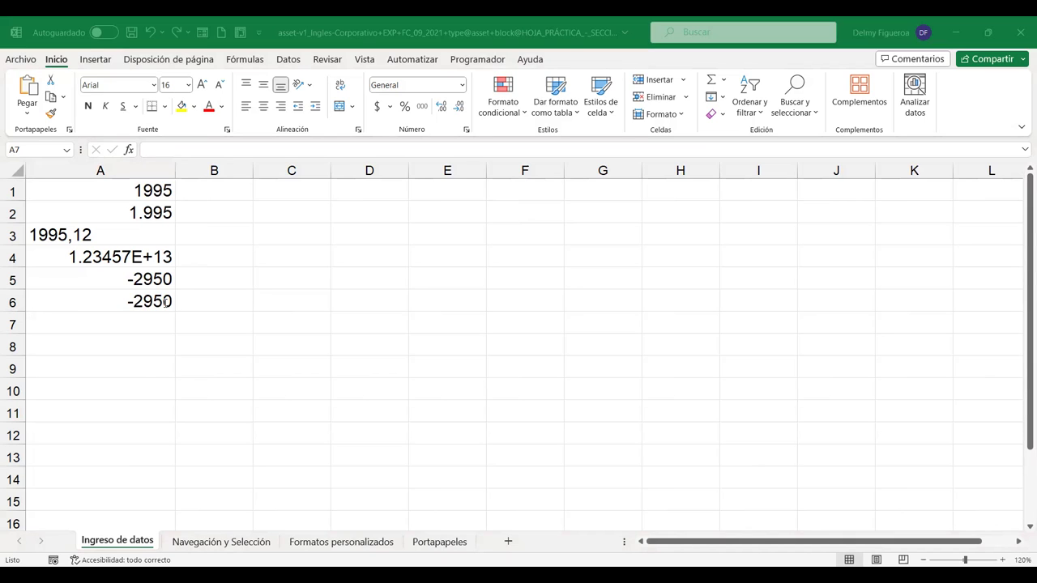
pyautogui.click(119, 317)
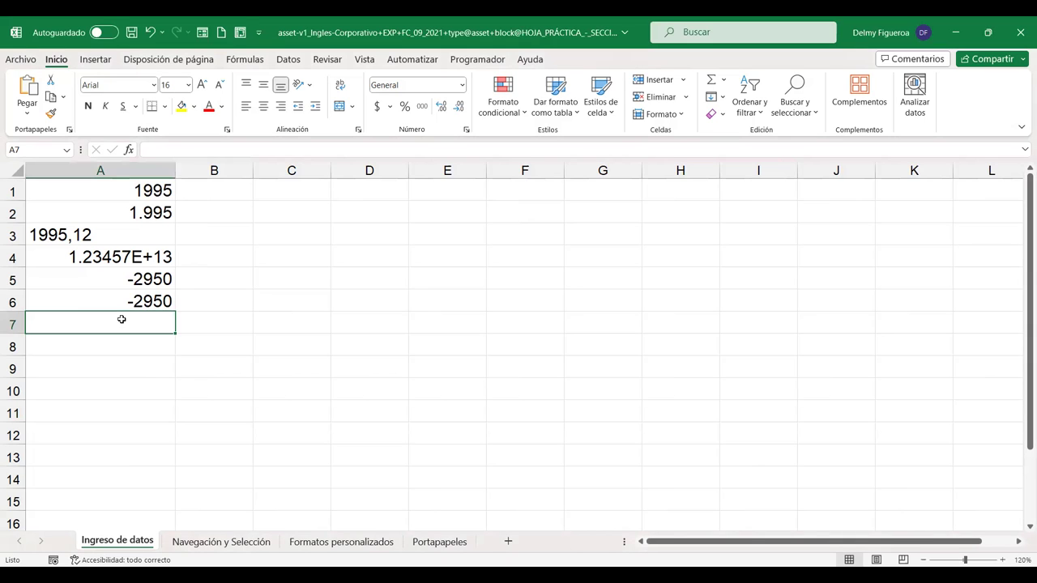
pyautogui.write('12%')
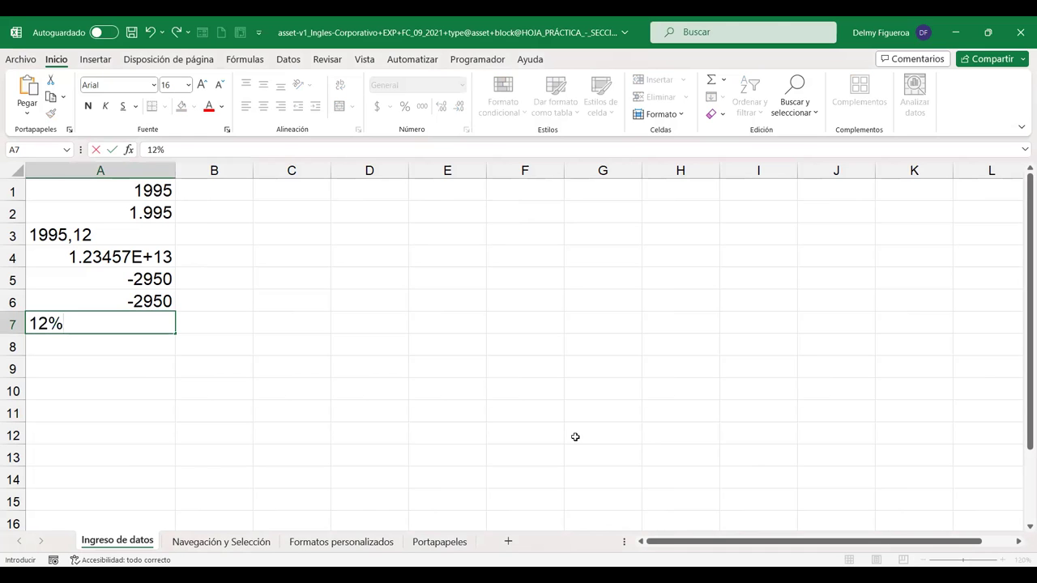
pyautogui.press('Return')
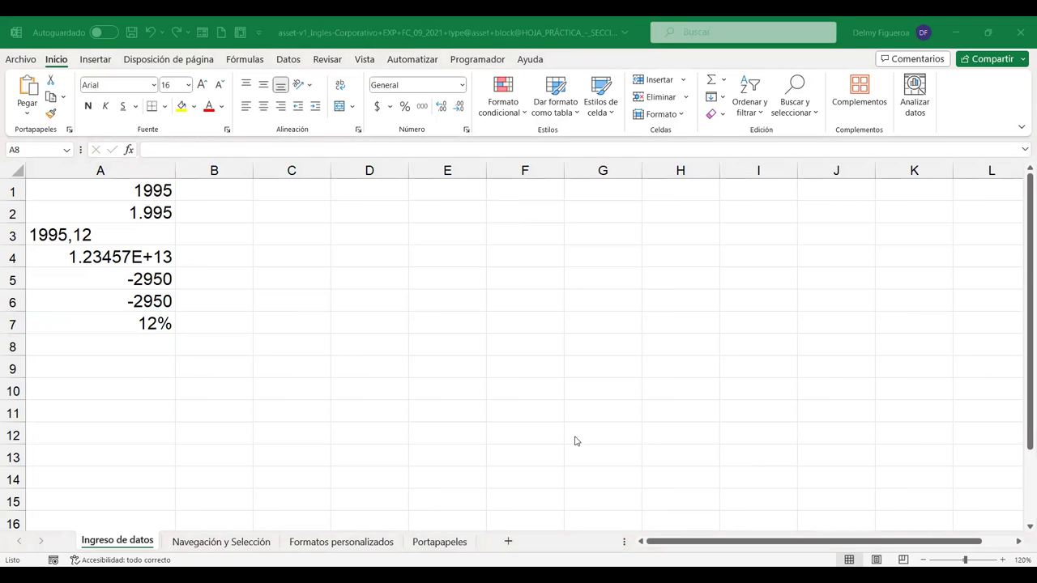
# Enter 12,7% in cell A8 and replace it with 12.70%, using a point as the decimal separator.
pyautogui.write('12,7%')
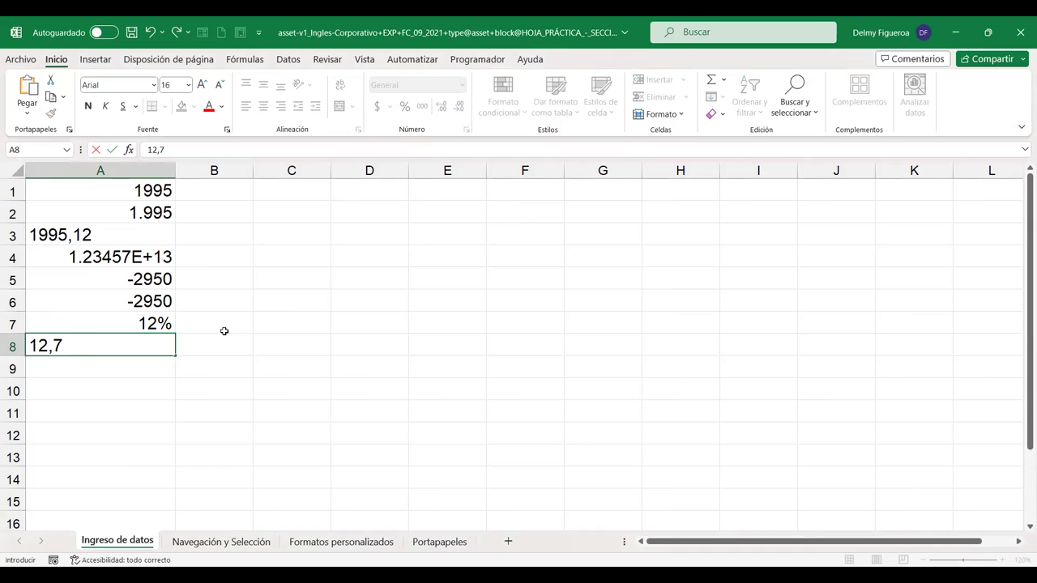
pyautogui.press('Return')
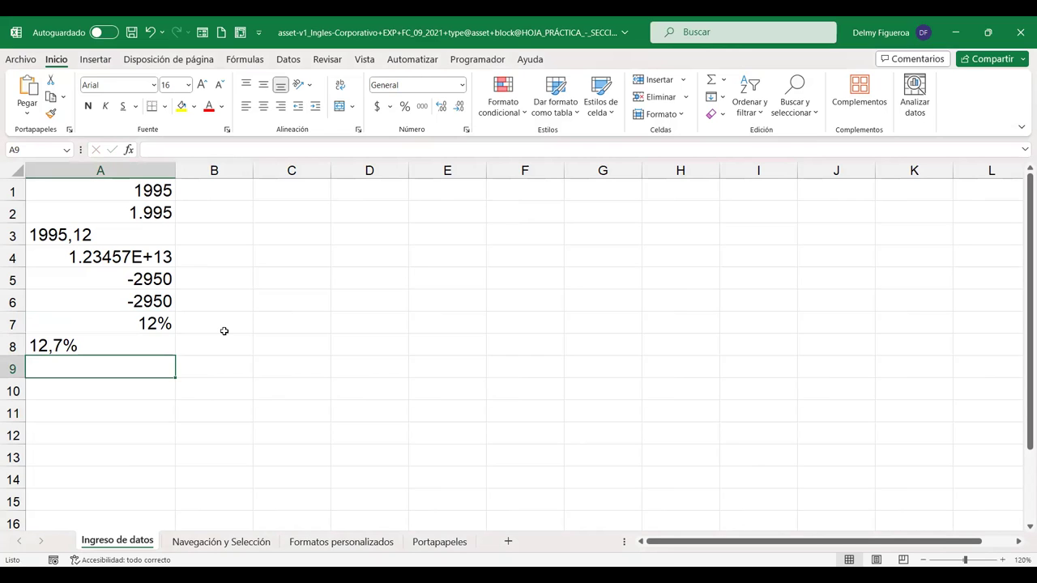
pyautogui.press('Up')
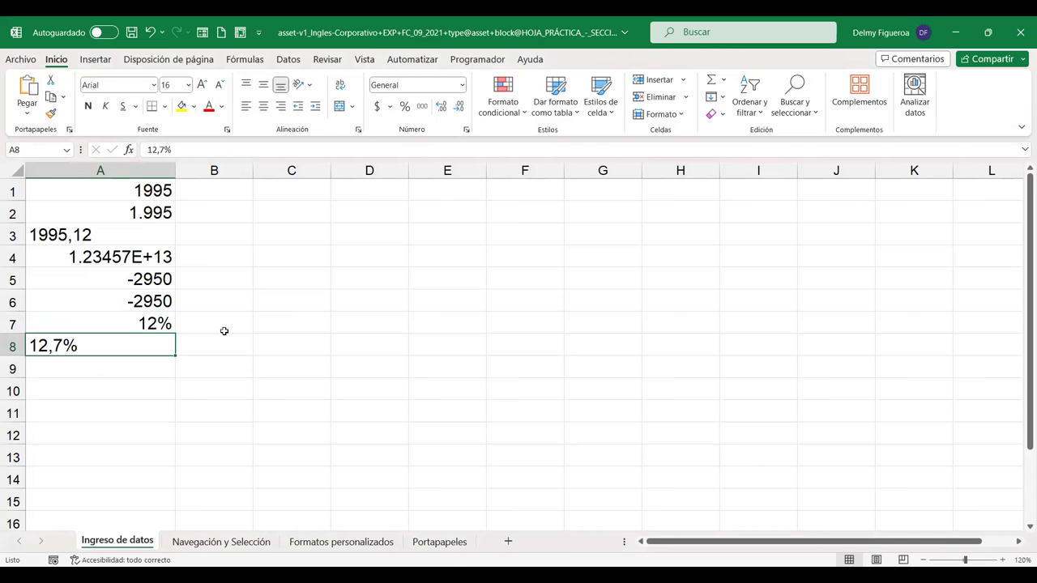
pyautogui.write('12.7')
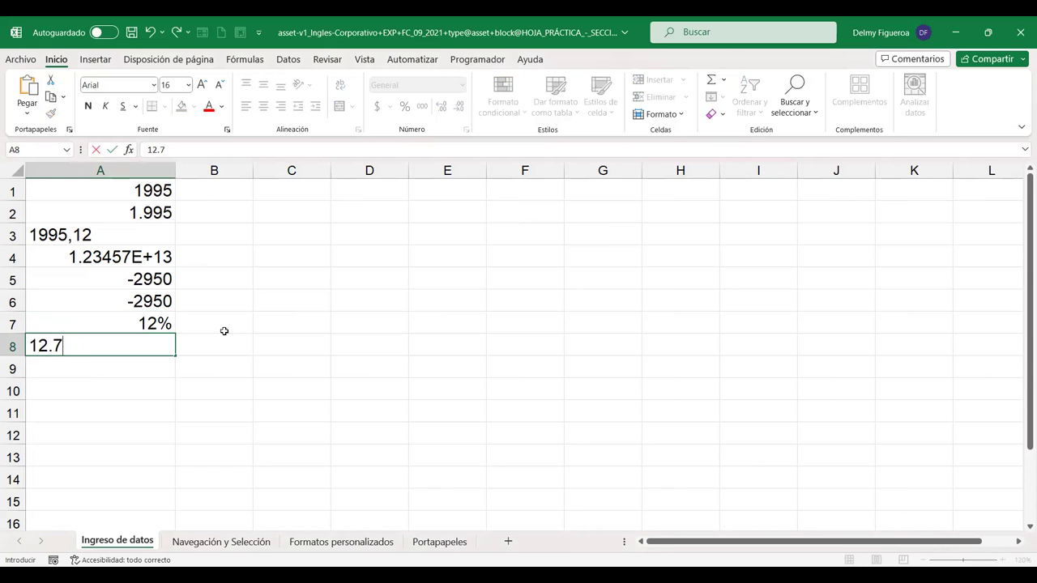
pyautogui.write('0%')
pyautogui.press('Return')
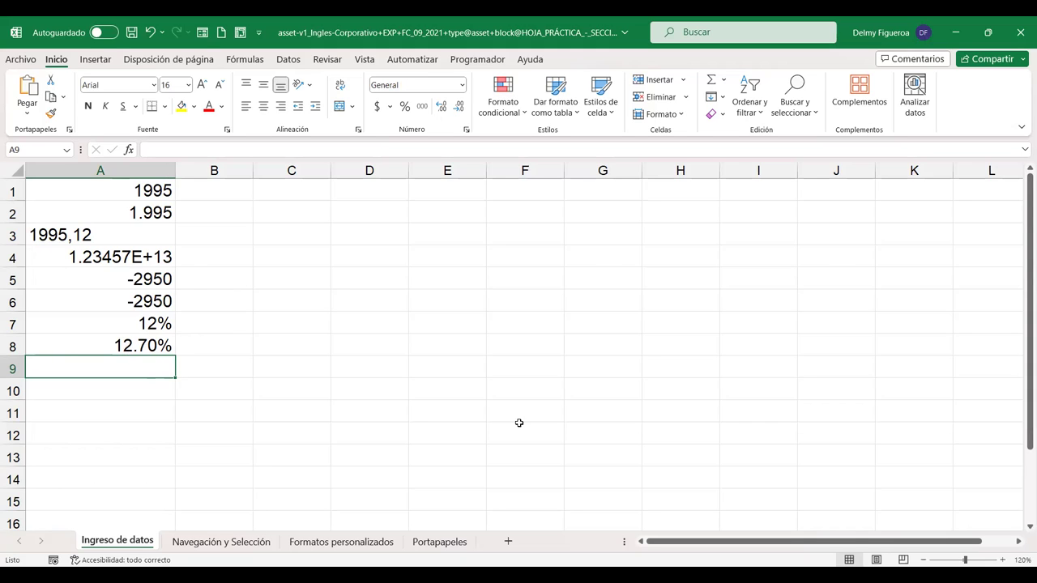
pyautogui.click(144, 345)
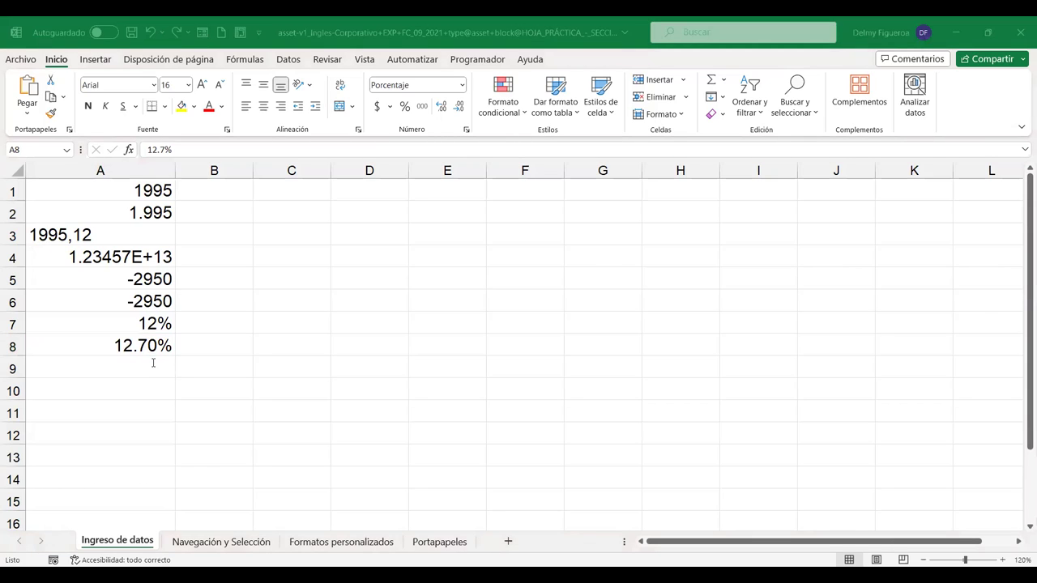
pyautogui.click(100, 367)
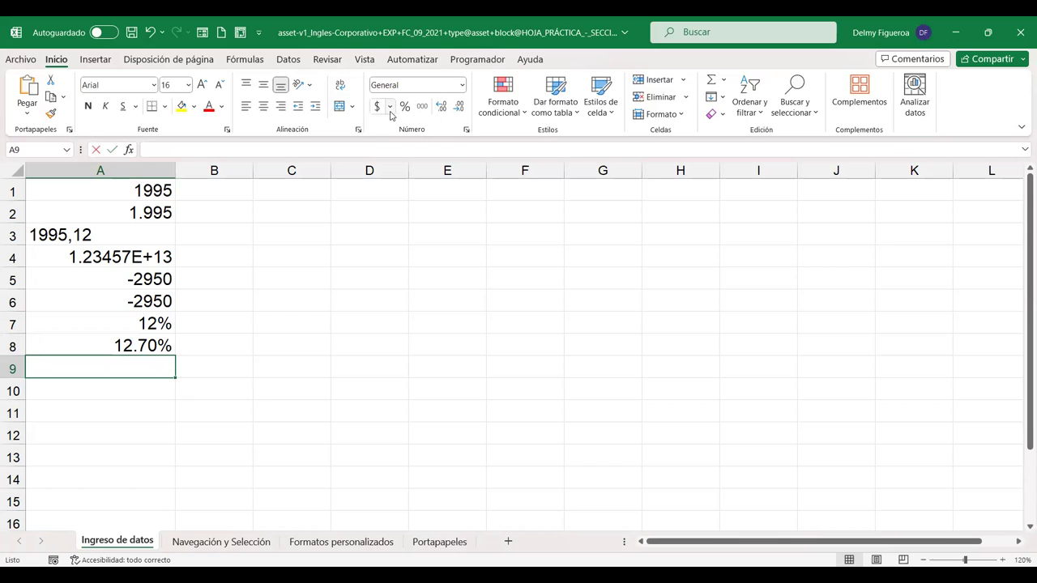
# Enter the number 1200 in cell A9.
pyautogui.write('10')
pyautogui.press('BackSpace')
pyautogui.write('200')
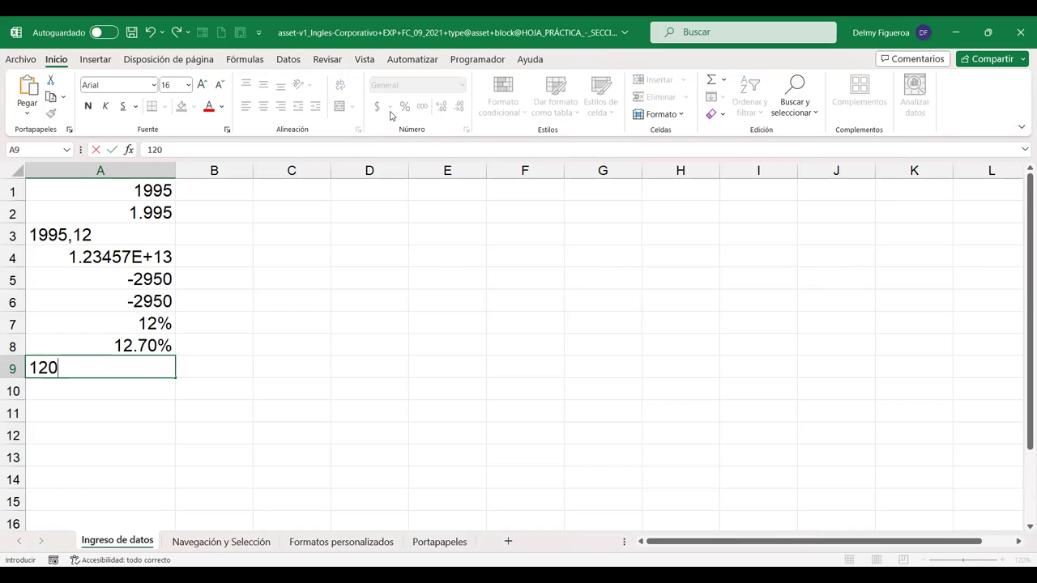
pyautogui.press('Tab')
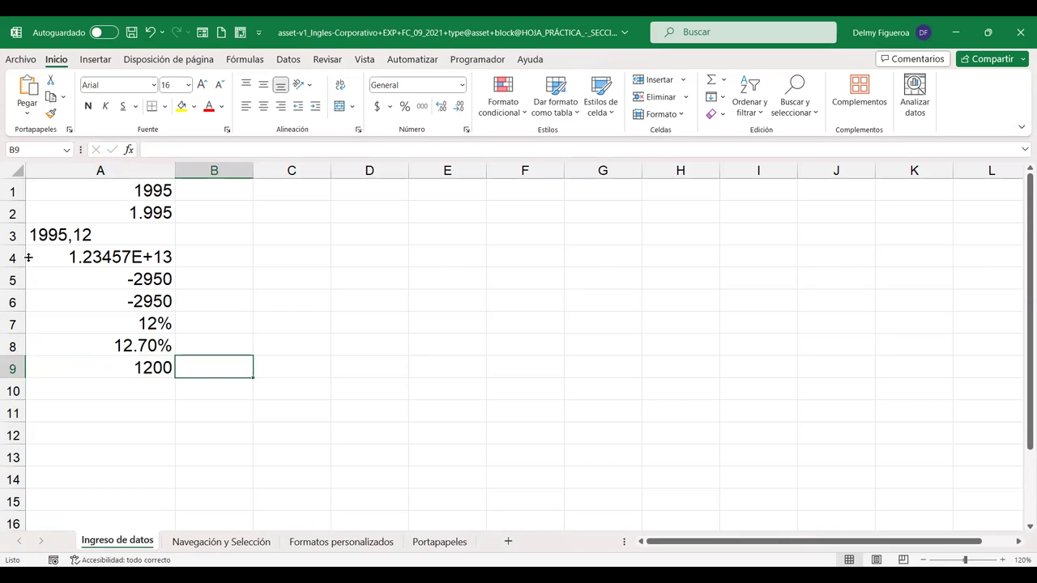
# Format cell A9 with the Euro (€ 123) accounting format, and replace it with $ Español (El Salvador).
pyautogui.click(116, 366)
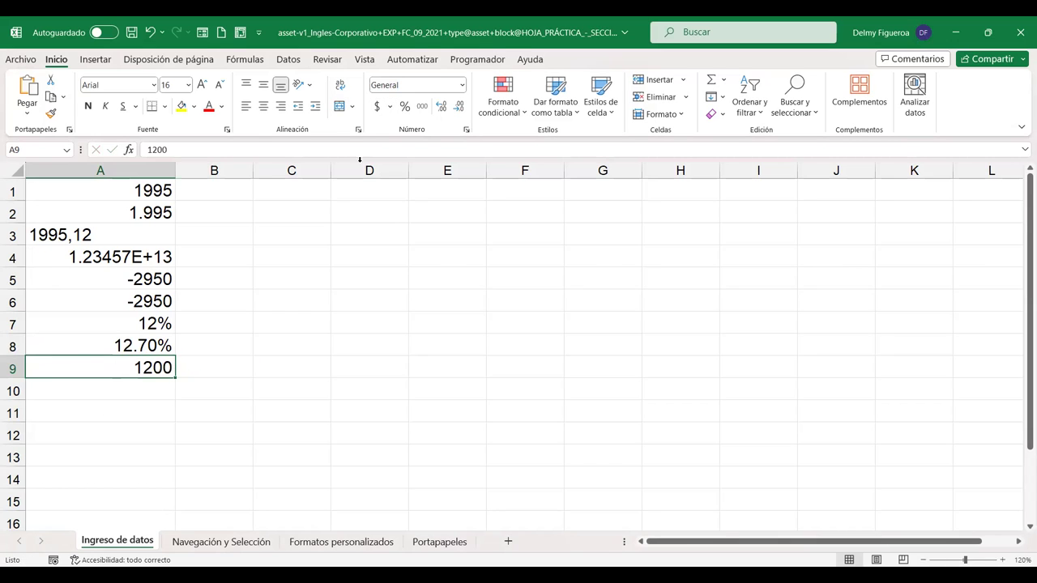
pyautogui.click(391, 108)
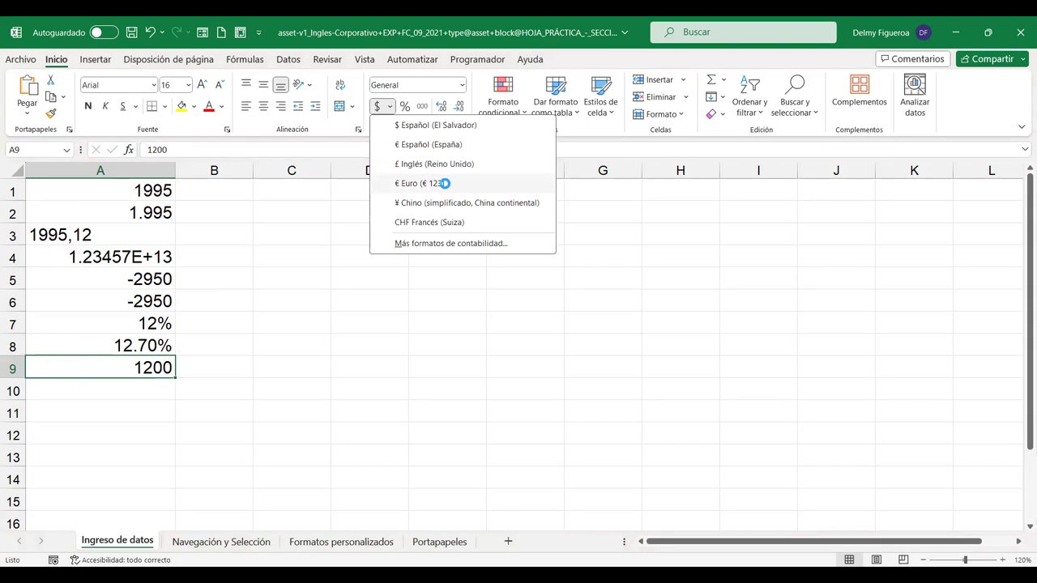
pyautogui.click(443, 184)
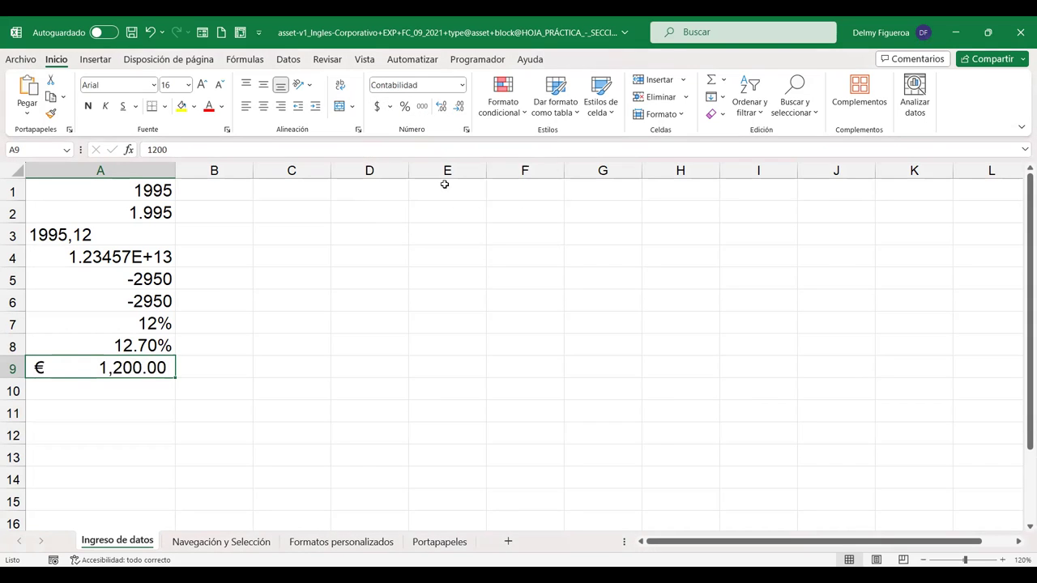
pyautogui.click(391, 107)
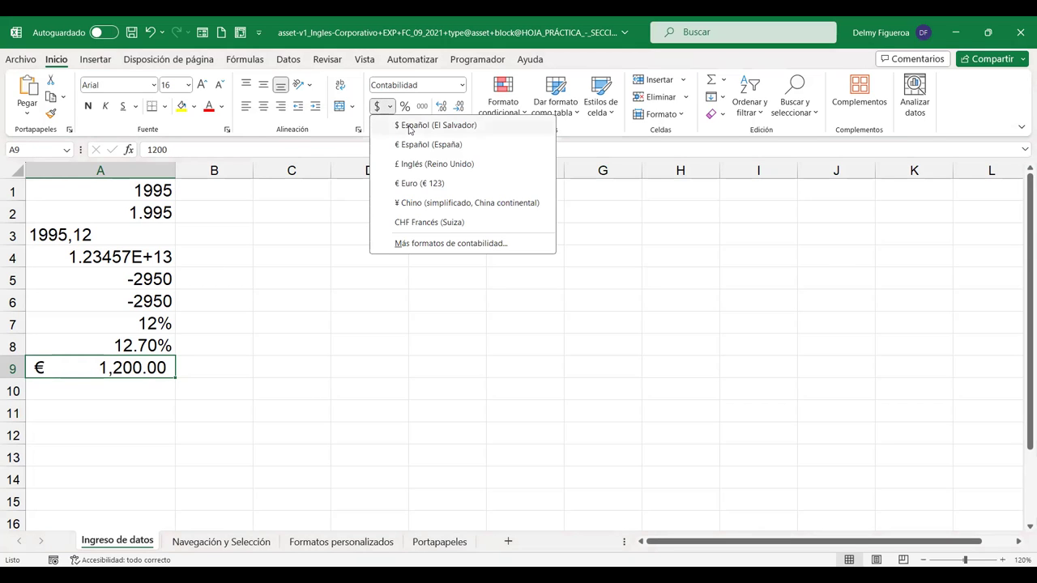
pyautogui.click(410, 126)
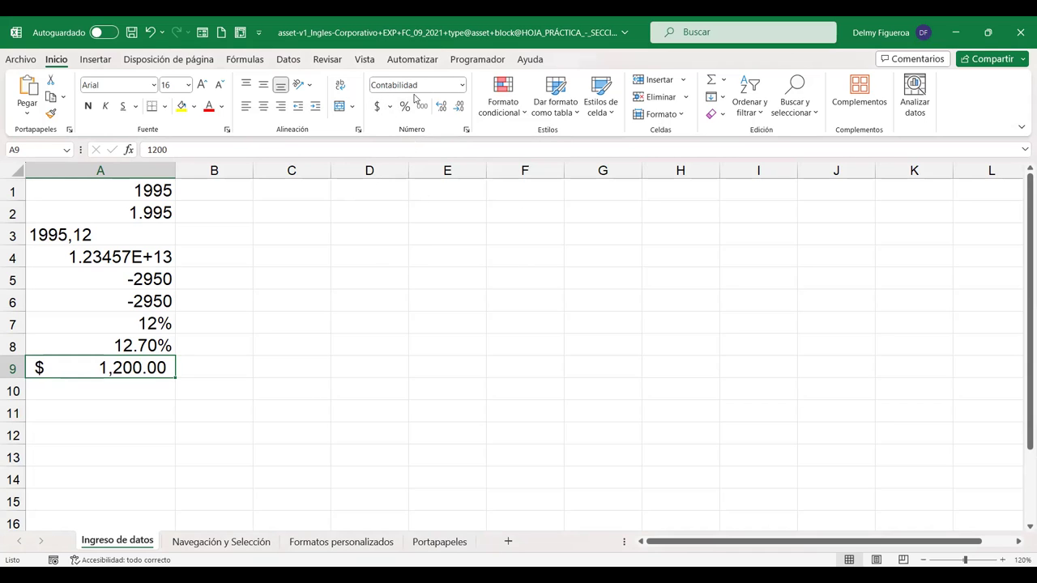
# Enter 12/12 in cell A10 and inspect the cell's stored value.
pyautogui.click(151, 384)
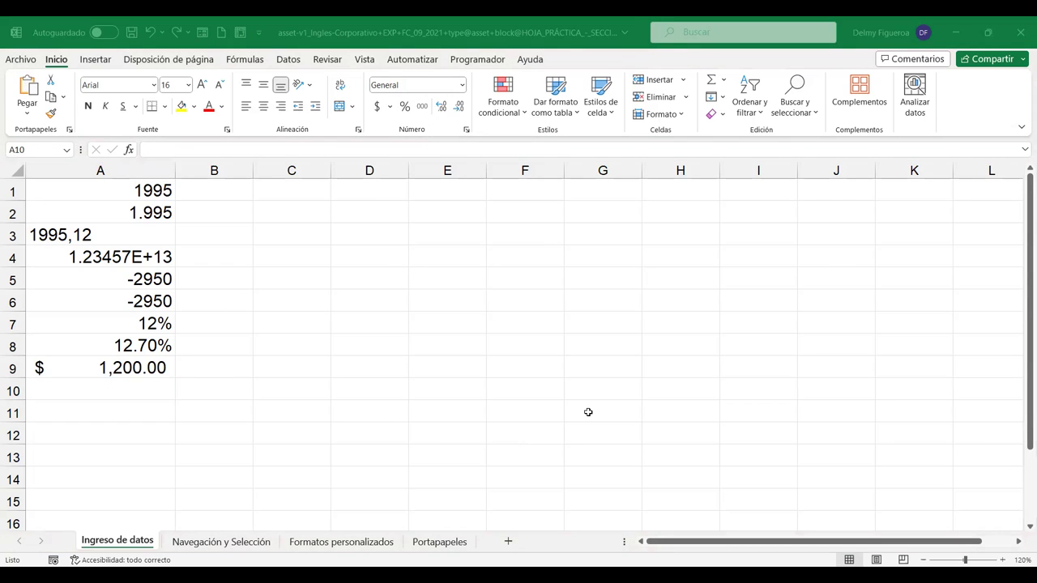
pyautogui.write('12/12')
pyautogui.press('Return')
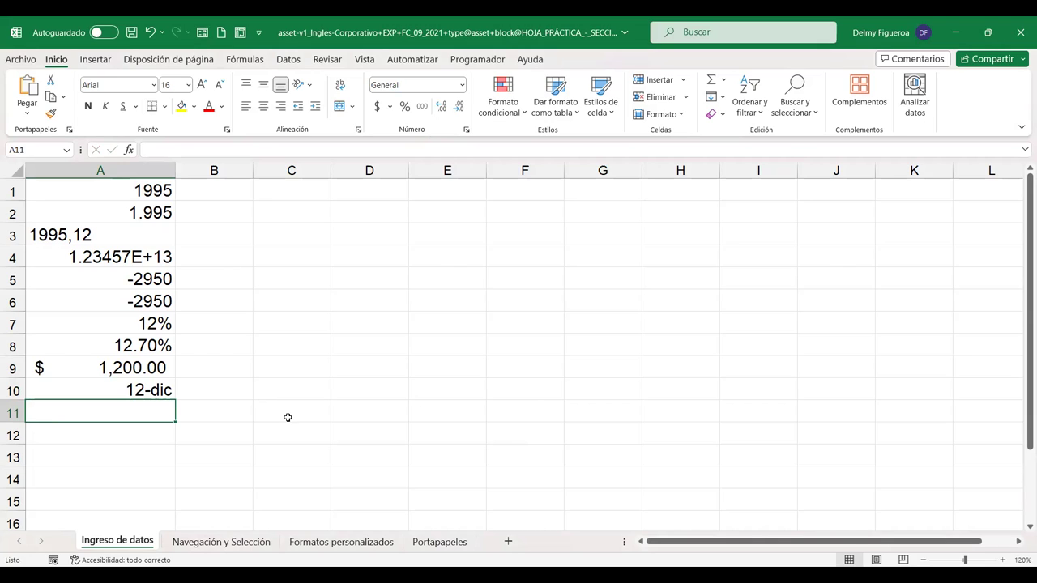
pyautogui.click(142, 390)
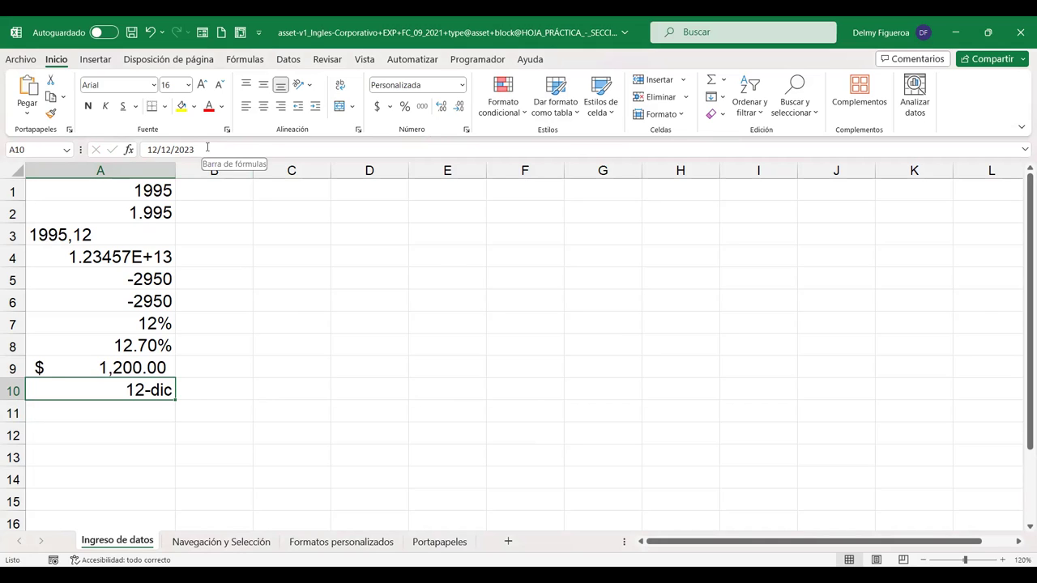
pyautogui.hotkey('alt', 'Tab')
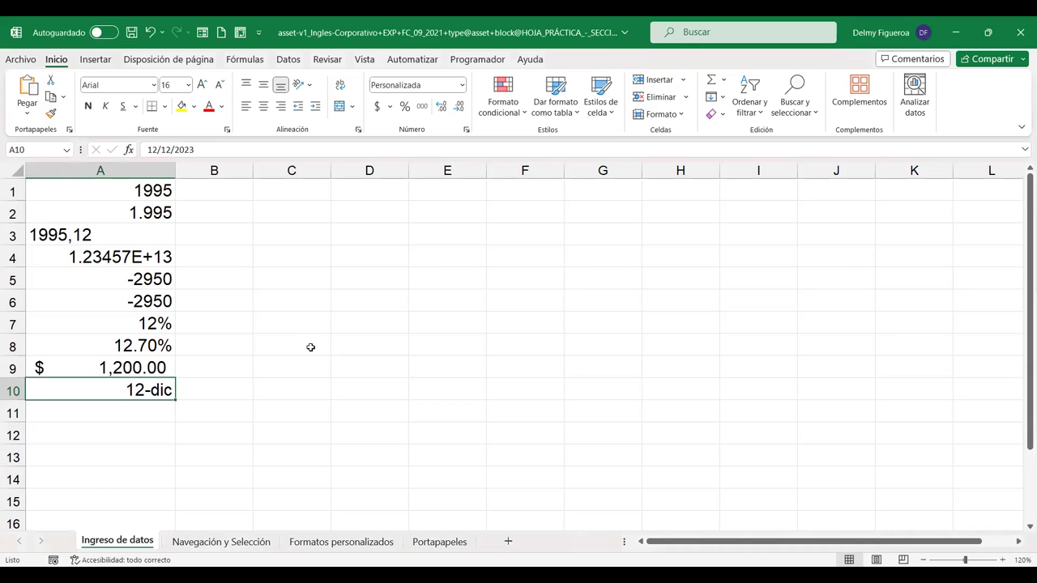
# Re-enter 12/12 in cell A10 and delete the cell's content.
pyautogui.write('12/12')
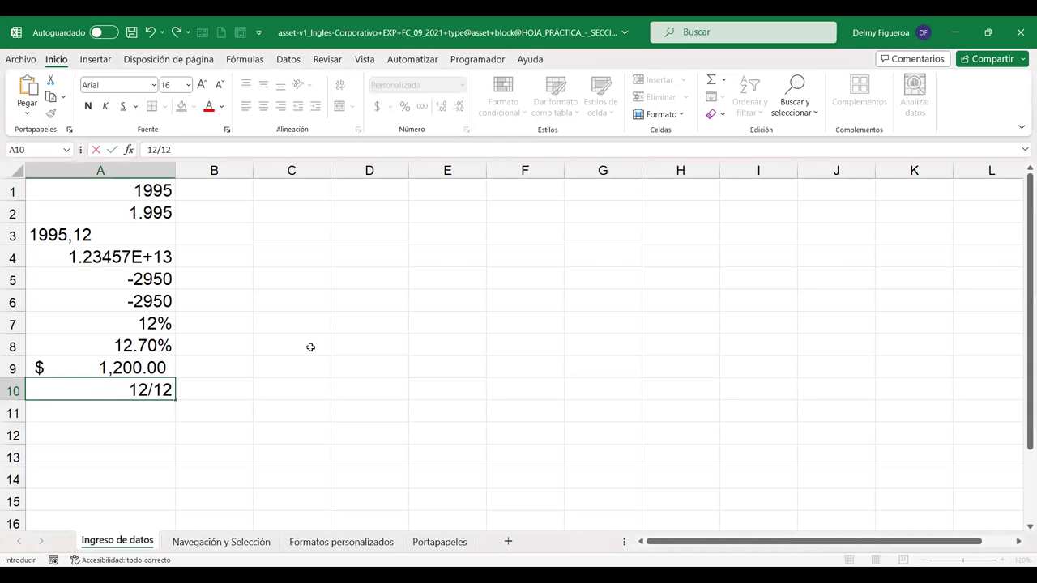
pyautogui.hotkey('ctrl', 'Return')
pyautogui.press('Delete')
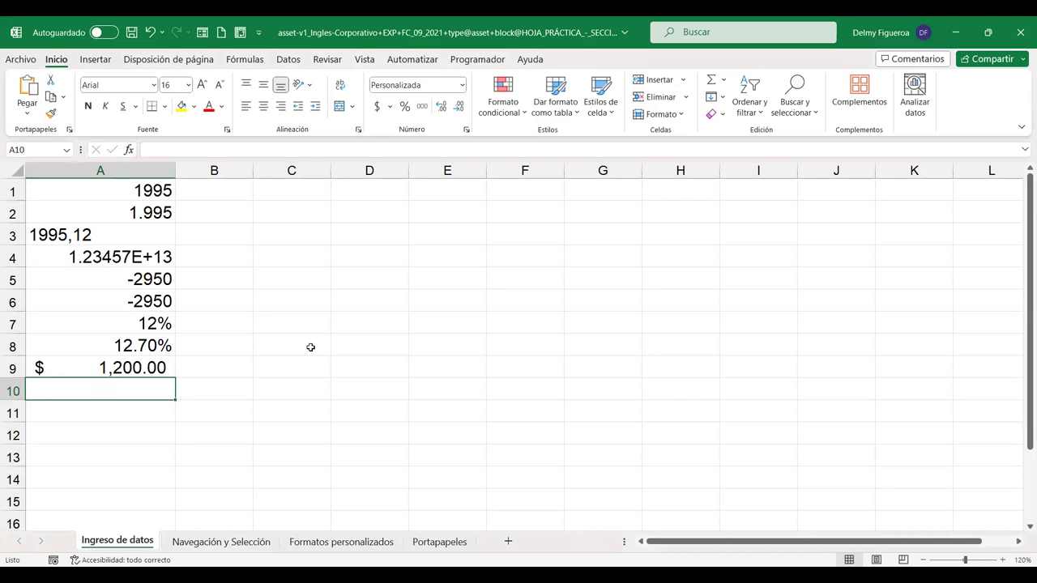
# Enter the fraction 0 12/12 in cell A10, with a leading zero and space, and inspect its stored value.
pyautogui.write('0 ')
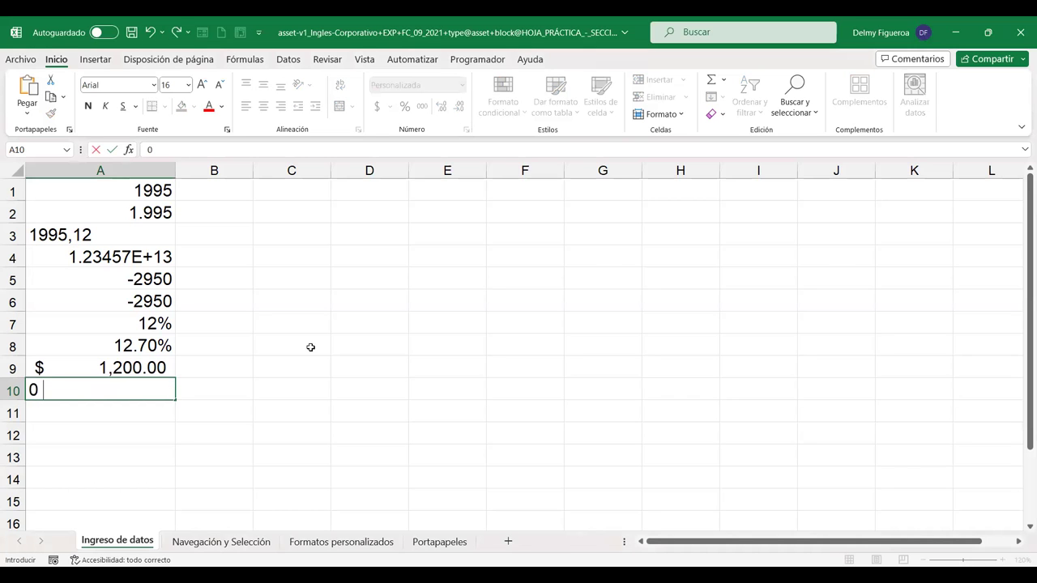
pyautogui.write('12/12')
pyautogui.press('Return')
pyautogui.press('Up')
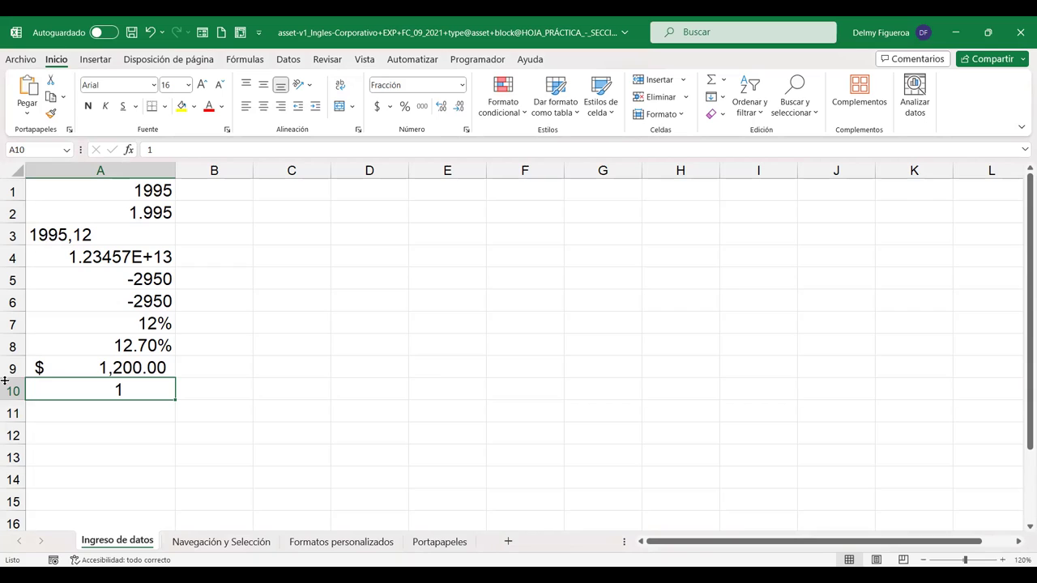
# Enter the fraction 0 1/3 in cell A11 and inspect the cell's stored value.
pyautogui.click(136, 408)
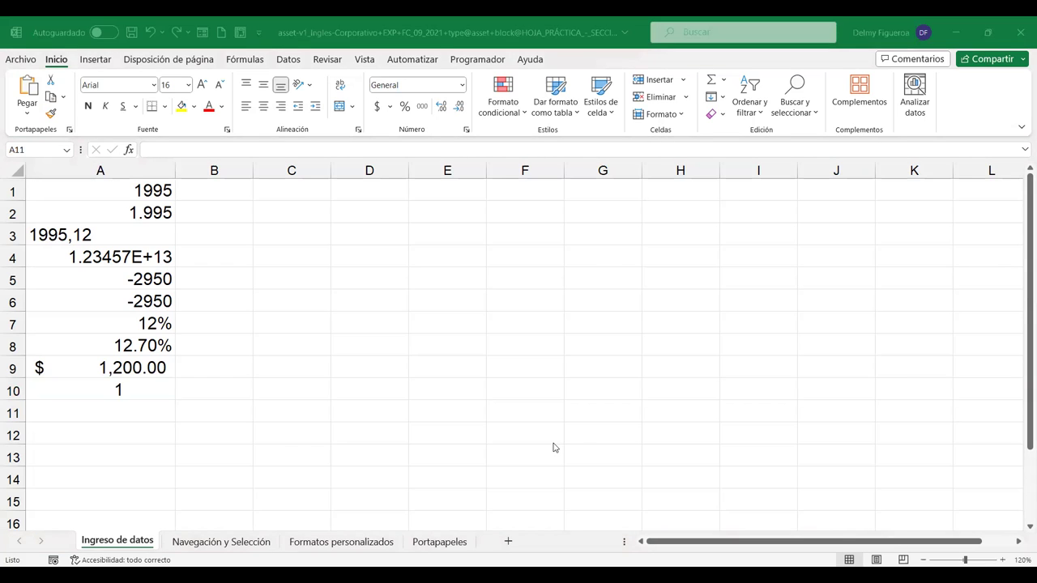
pyautogui.write('0 1/3')
pyautogui.press('Return')
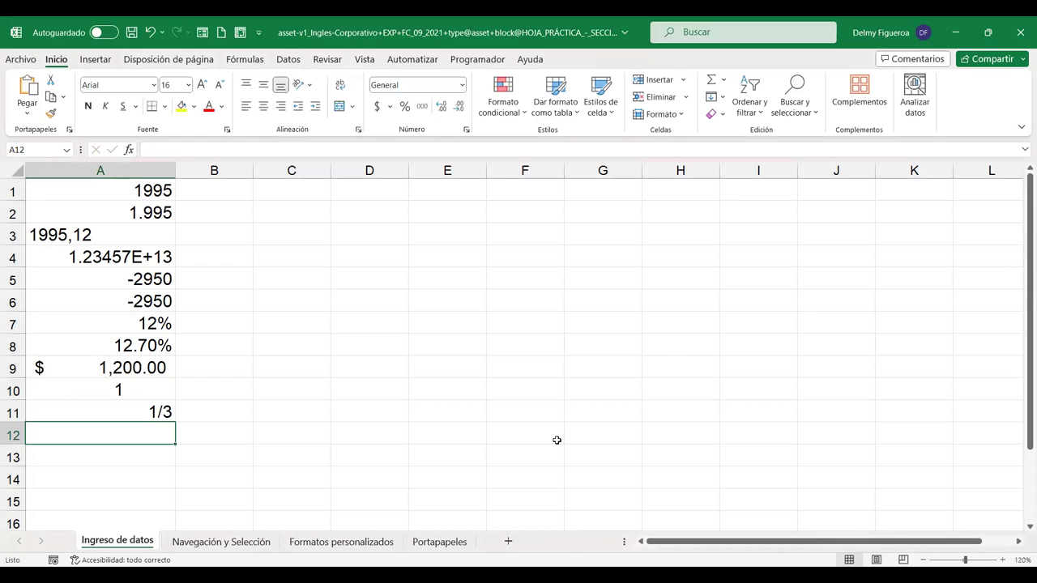
pyautogui.scroll(-1, 209, 384)
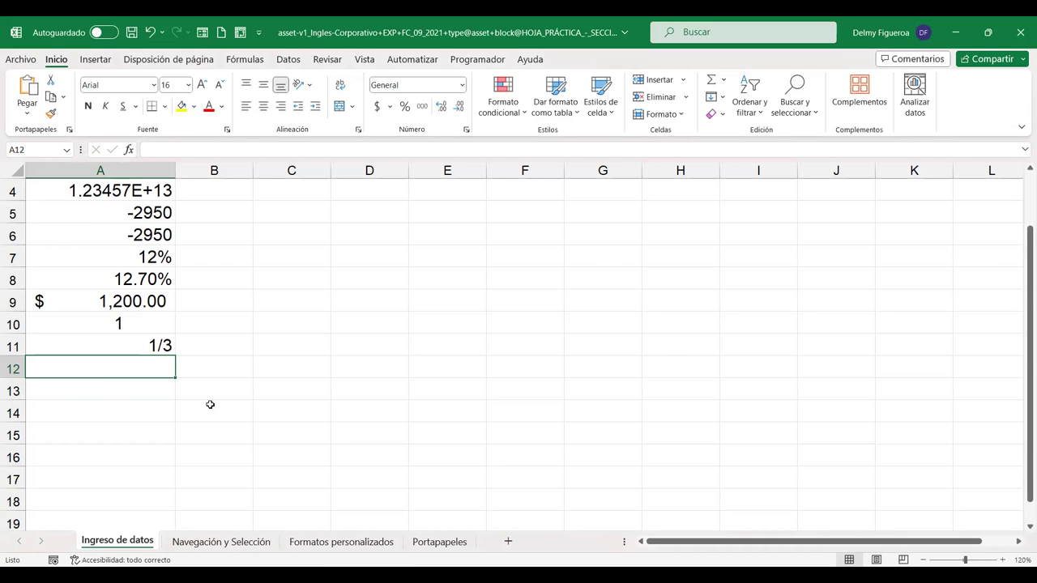
pyautogui.click(152, 348)
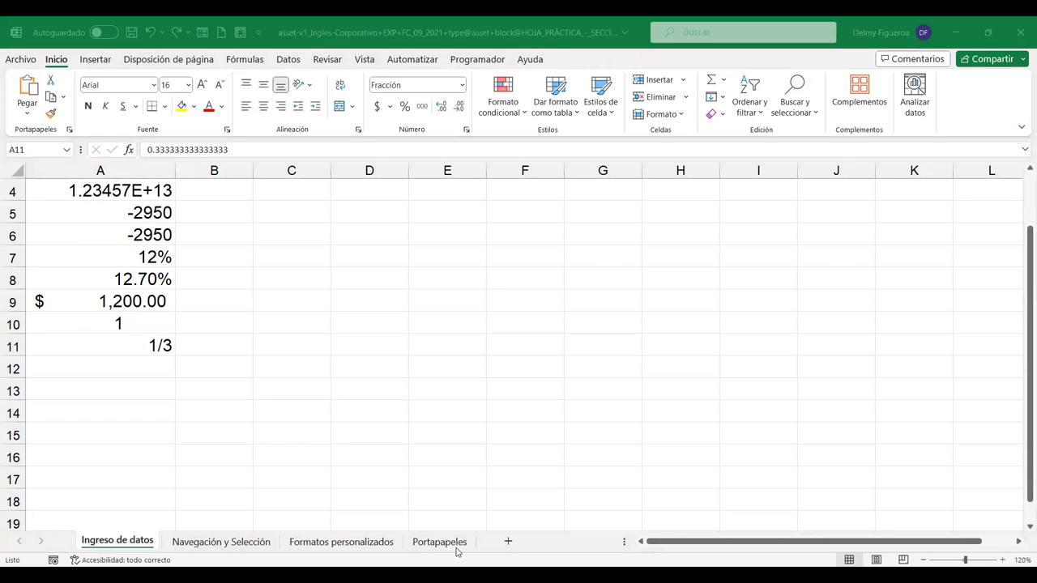
# Enter the fraction 0 12/24 in cell A12 and inspect the cell's stored value.
pyautogui.click(111, 369)
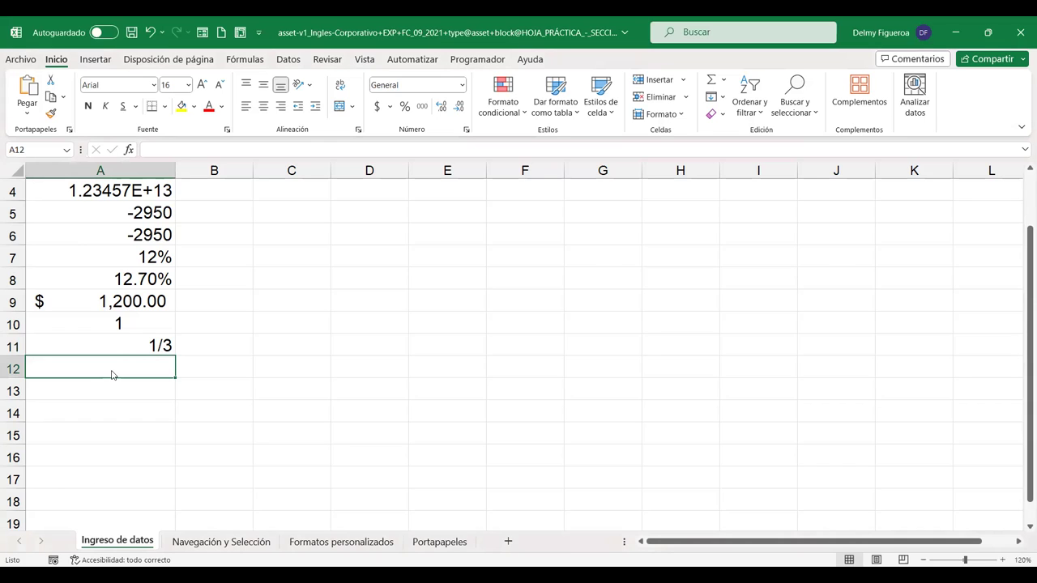
pyautogui.write('0')
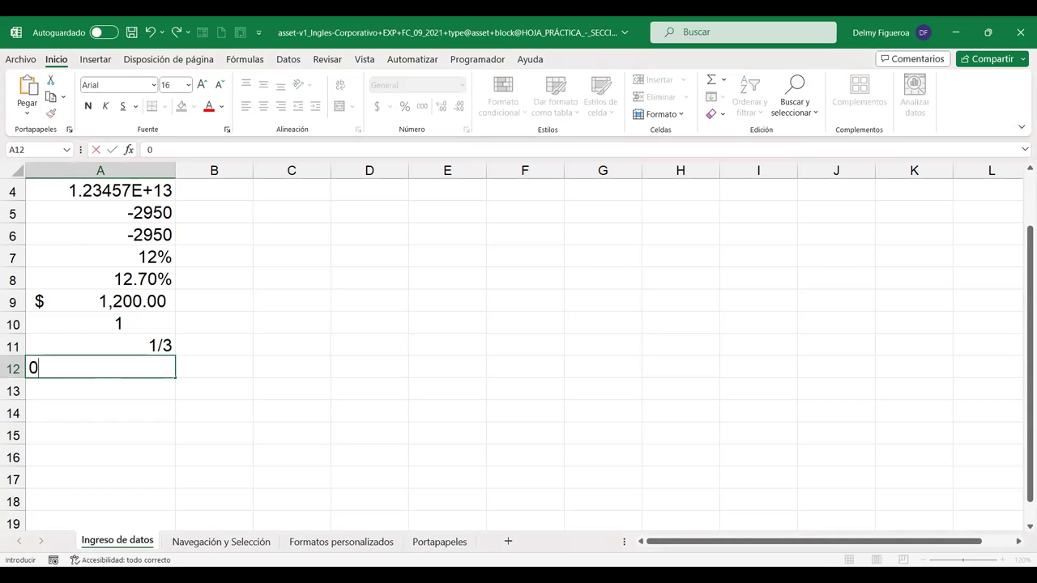
pyautogui.write(' 12/24')
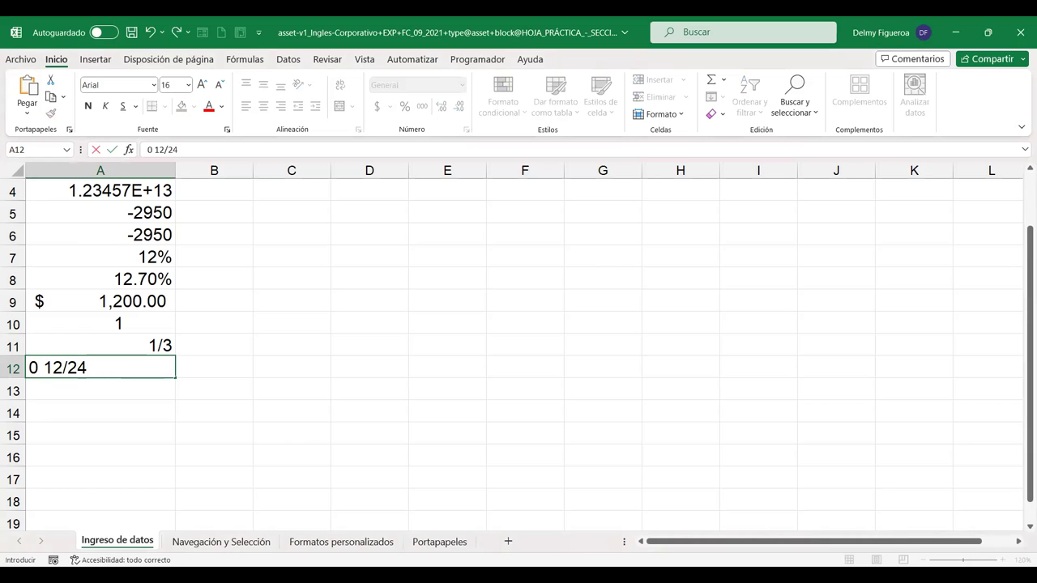
pyautogui.press('Tab')
pyautogui.click(101, 367)
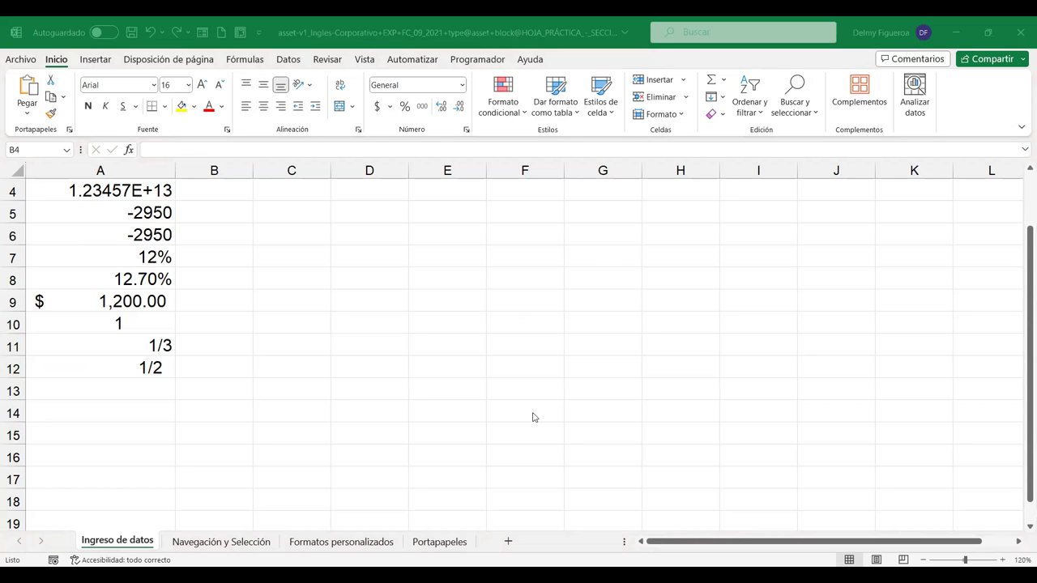
# Enter the date 1/1/1900 in cell B4, widen column B and inspect the cell's stored value.
pyautogui.write('1/1/1900')
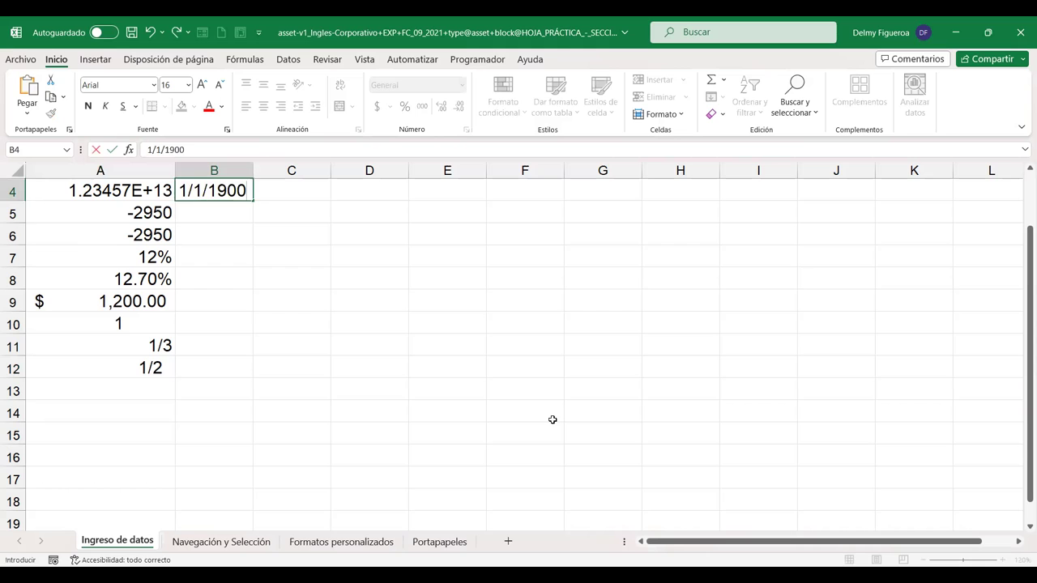
pyautogui.press('Return')
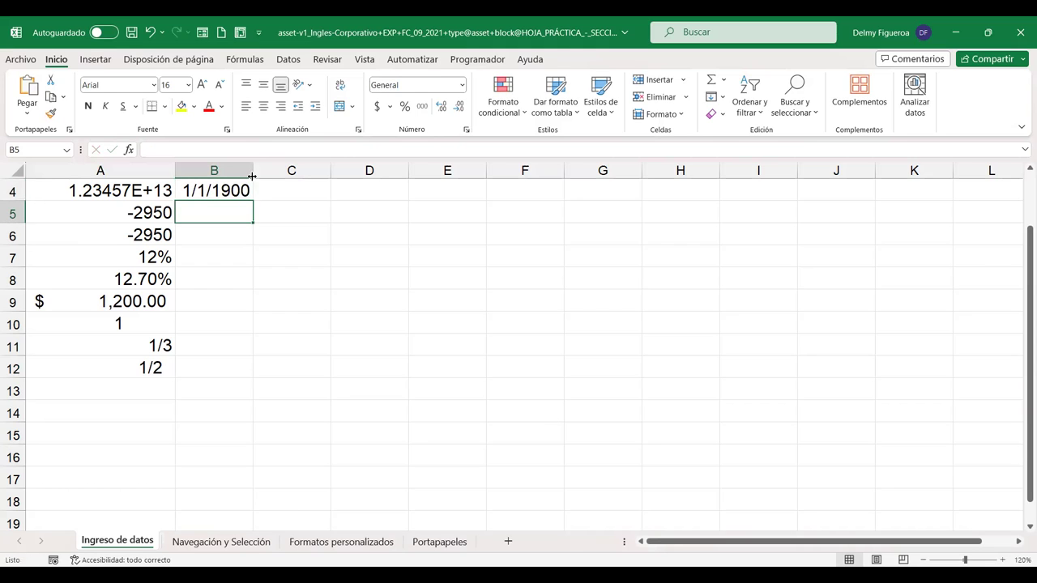
pyautogui.moveTo(252, 176); pyautogui.dragTo(299, 172)
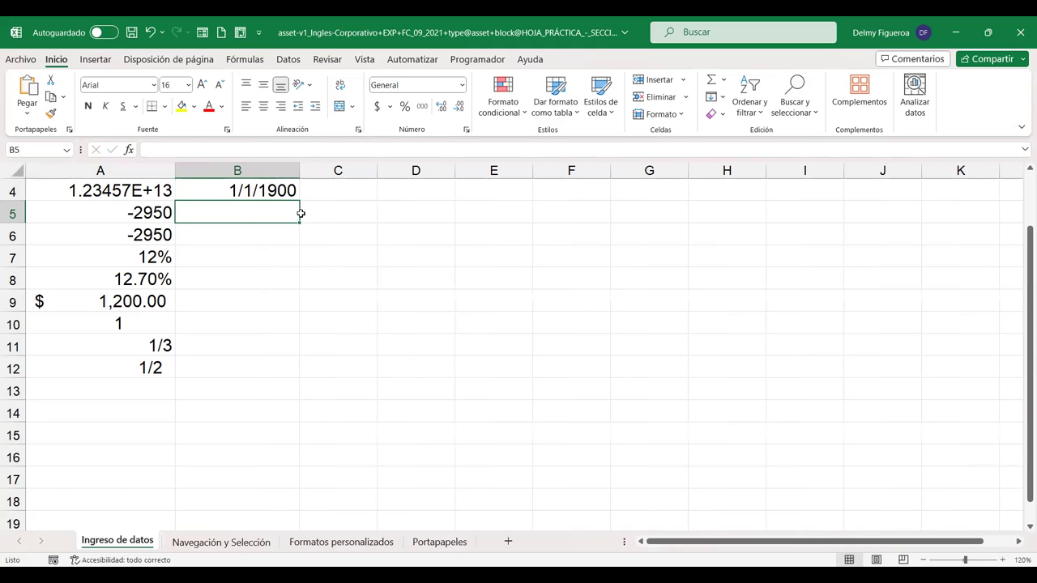
pyautogui.click(276, 188)
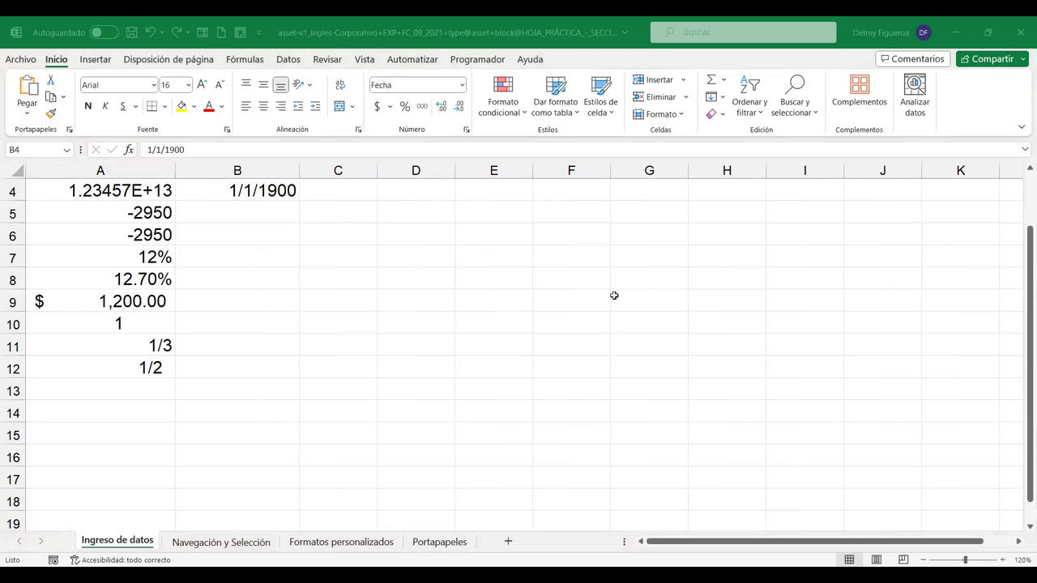
pyautogui.press('Return')
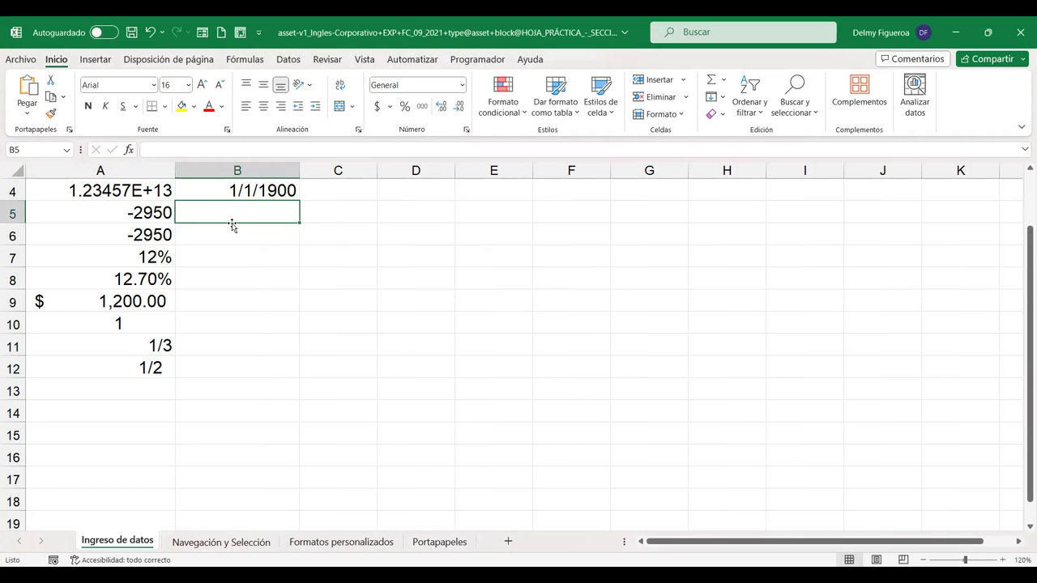
# Move the date 1/1/1900 from cell B4 to cell B1.
pyautogui.scroll(1, 255, 259)
pyautogui.click(254, 260)
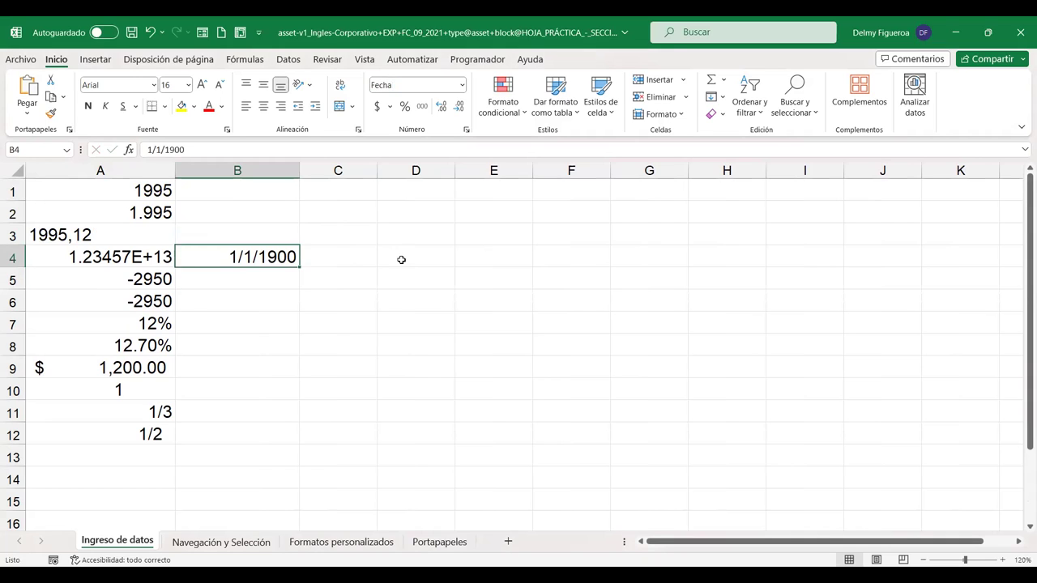
pyautogui.hotkey('ctrl', 'c')
pyautogui.press('Up')
pyautogui.press('Up')
pyautogui.press('Up')
pyautogui.press('Return')
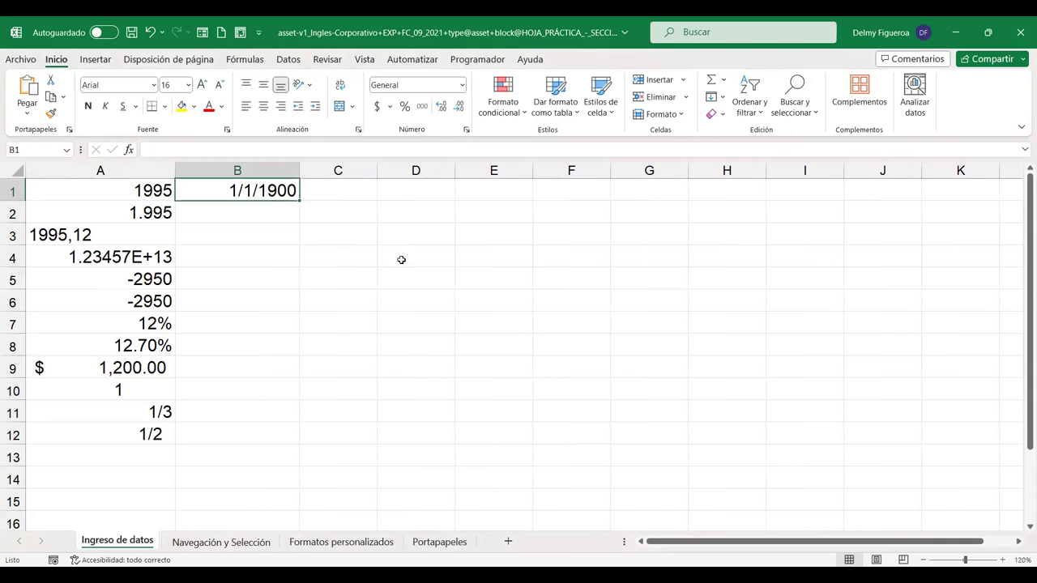
# Enter the date 12-12-1900 in cell B2, using hyphens as separators.
pyautogui.press('Down')
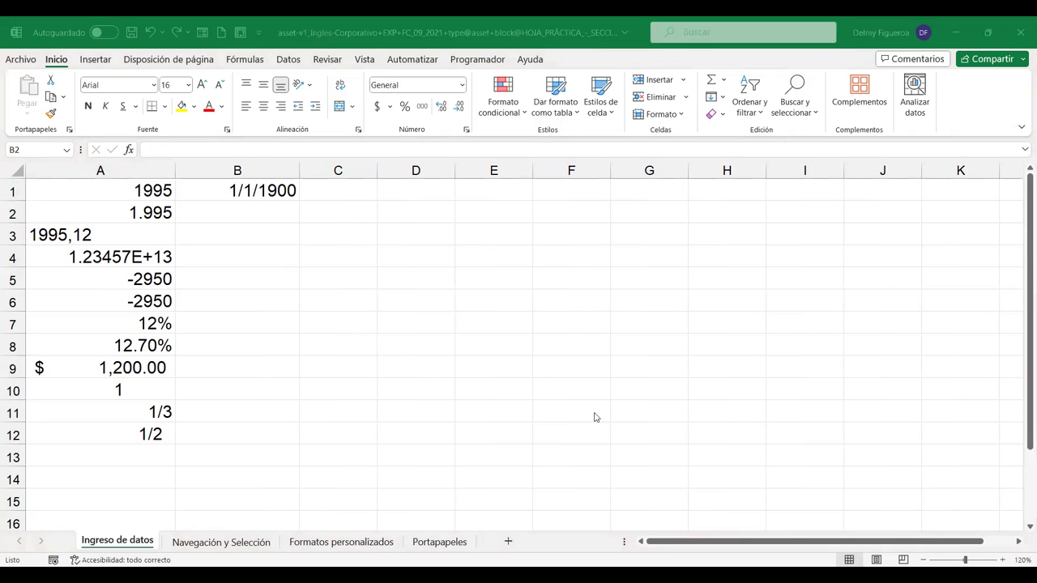
pyautogui.write('12-12-1900')
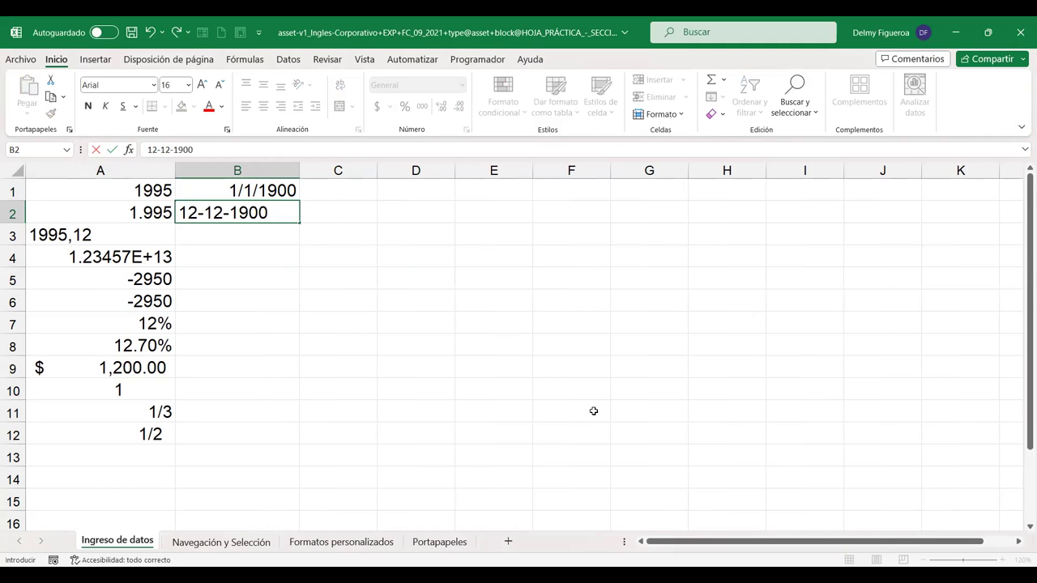
pyautogui.press('Return')
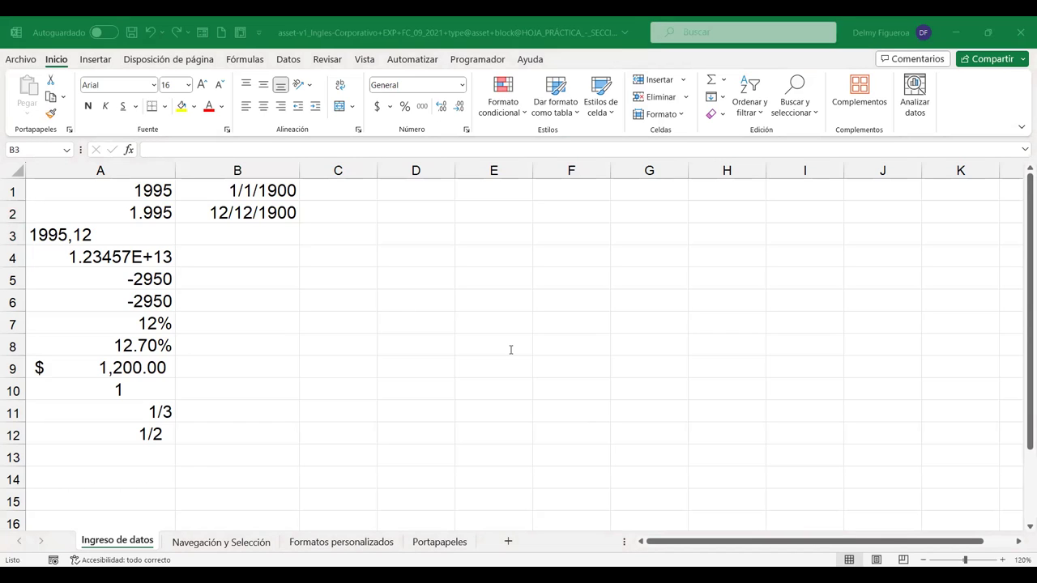
# Enter the date 1/1/2000 in cell B3.
pyautogui.write('1/1/')
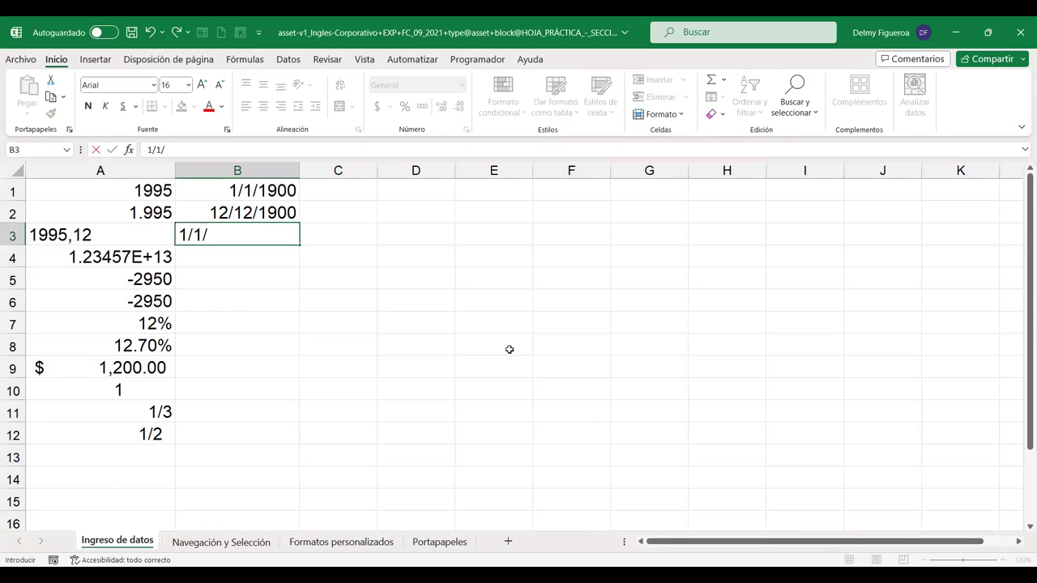
pyautogui.write('2000')
pyautogui.press('Tab')
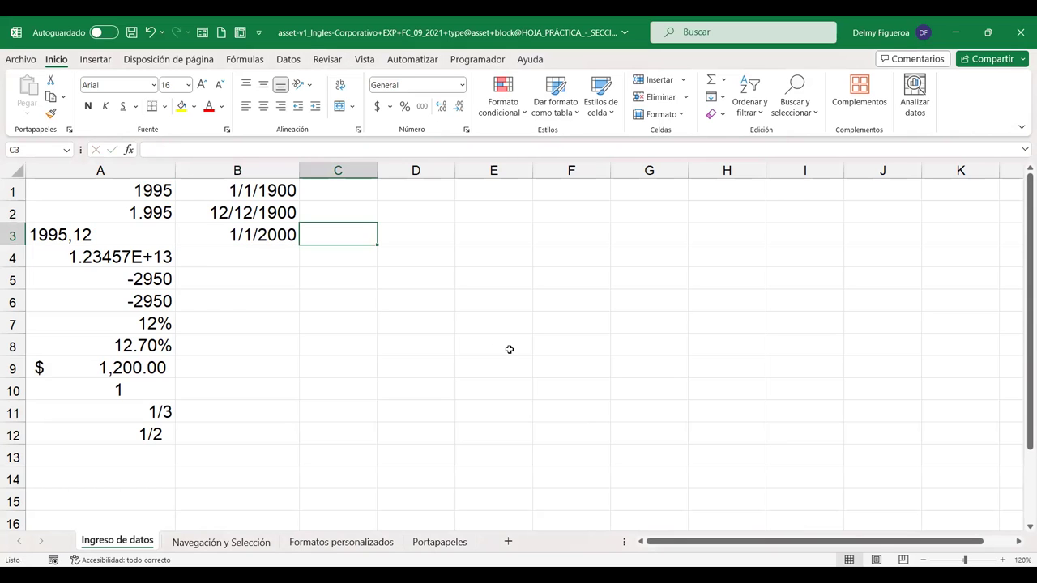
# Enter 12/13/1994 in cell B4, widen column B slightly and select the cell to inspect its content.
pyautogui.press('Return')
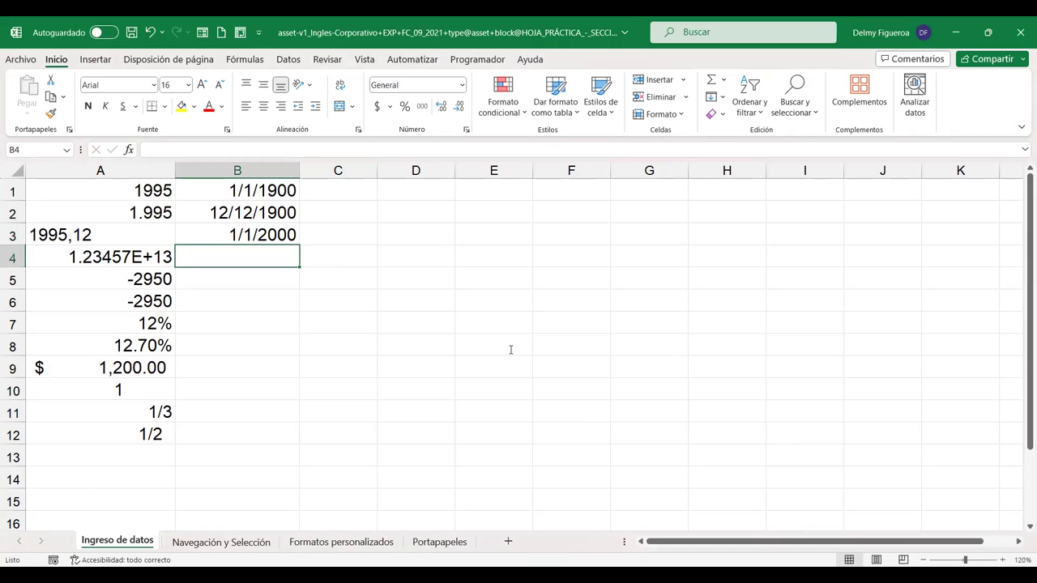
pyautogui.hotkey('alt', 'Tab')
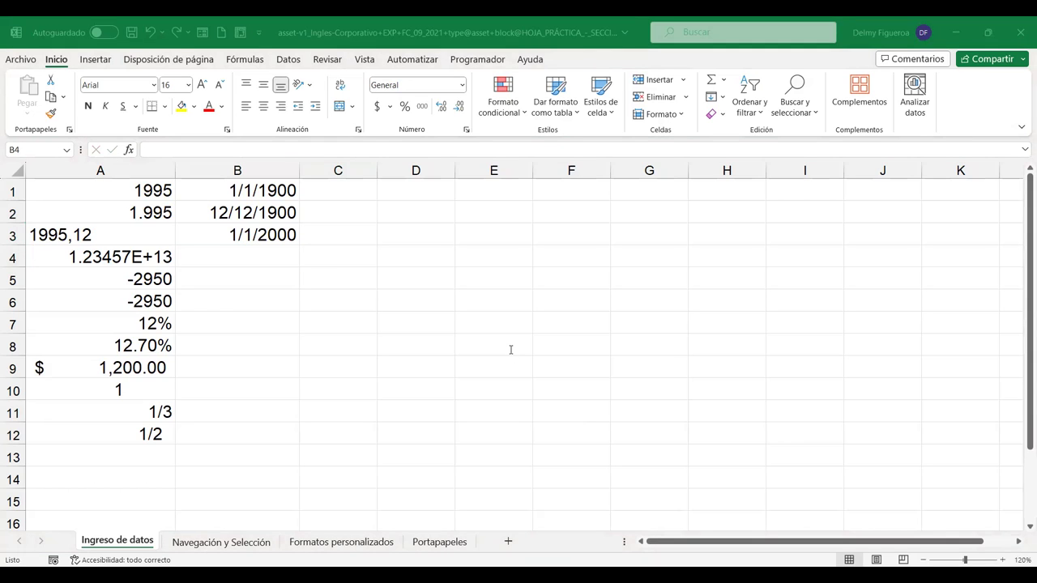
pyautogui.hotkey('alt', 'Tab')
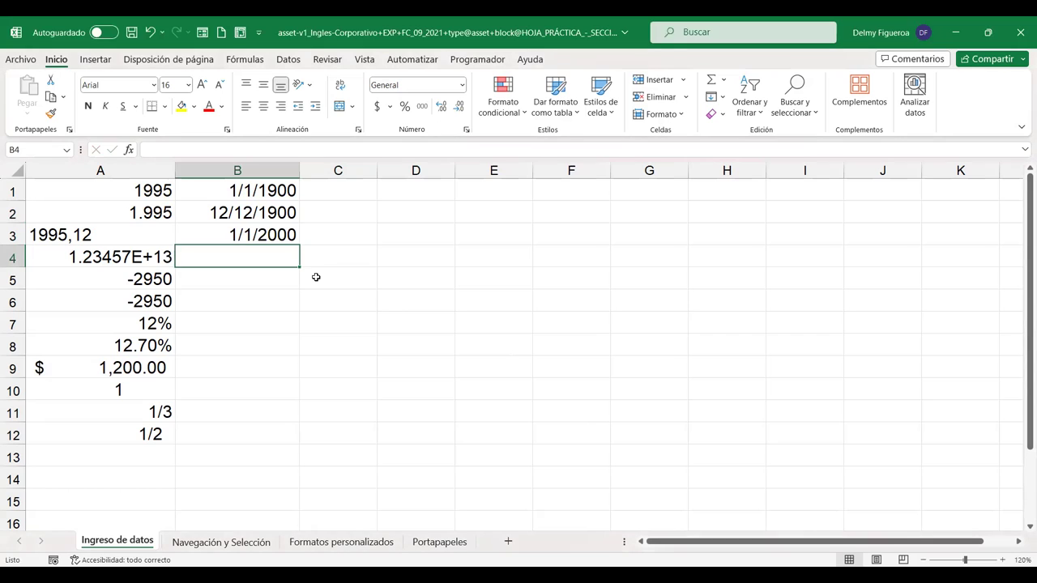
pyautogui.hotkey('alt', 'Tab')
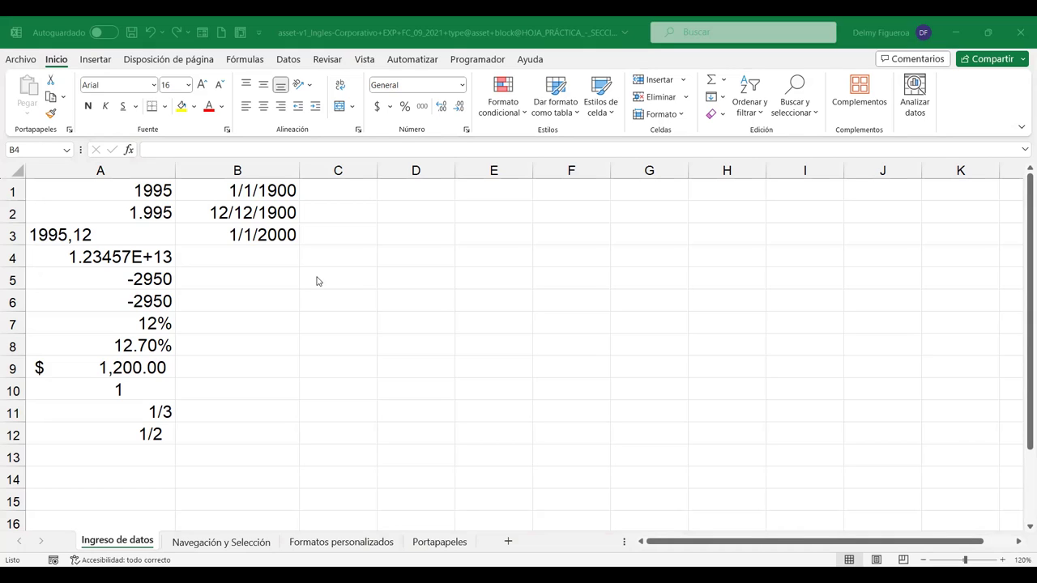
pyautogui.write('12/')
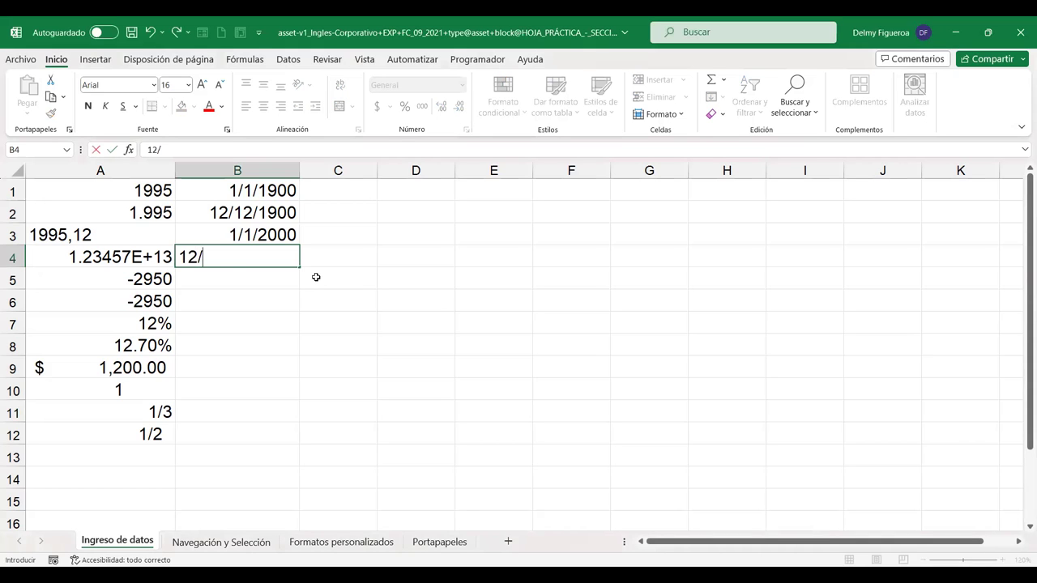
pyautogui.write('13/1994')
pyautogui.press('Tab')
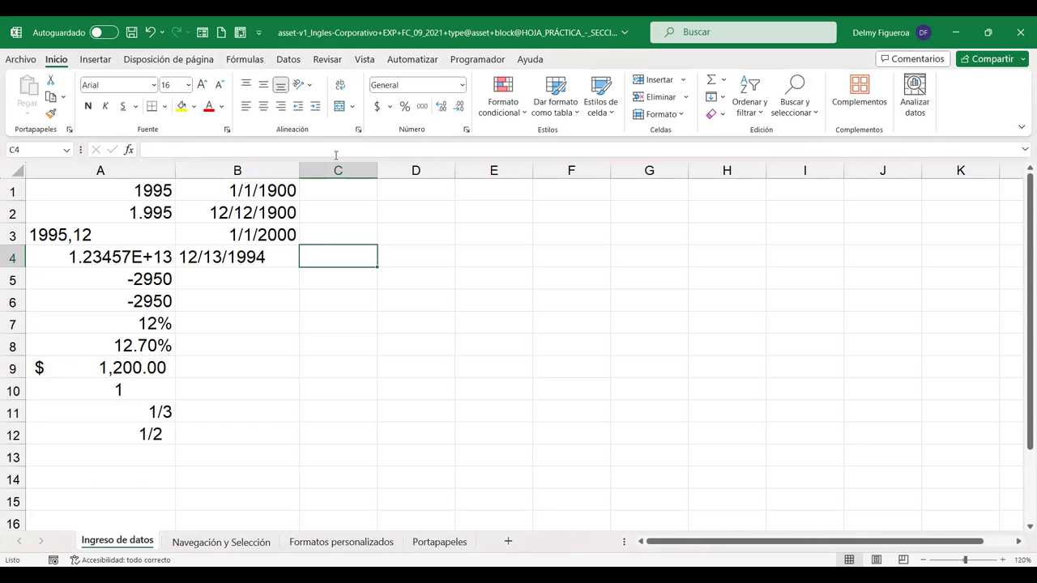
pyautogui.moveTo(299, 171); pyautogui.dragTo(315, 171)
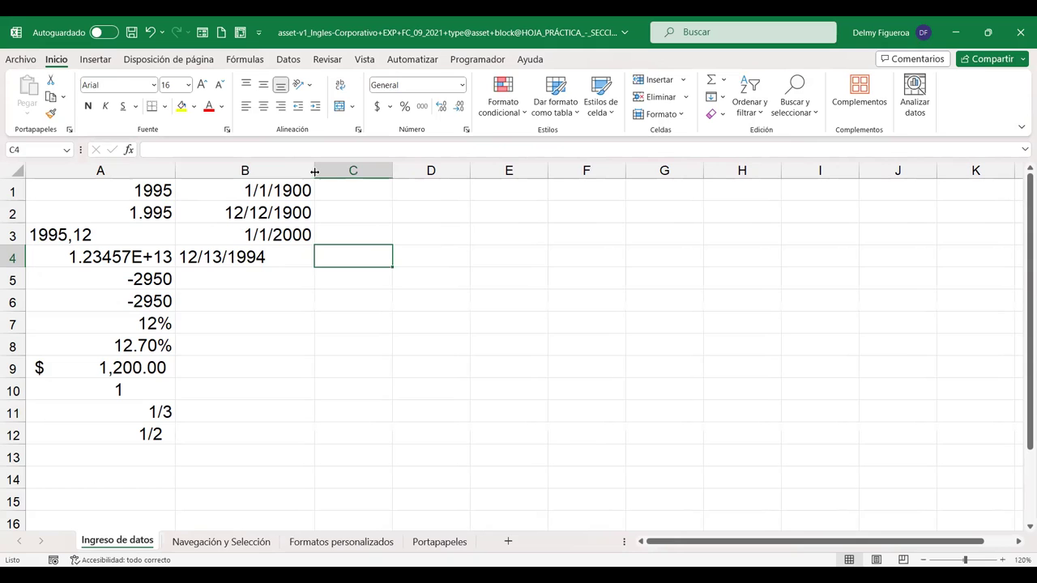
pyautogui.click(283, 257)
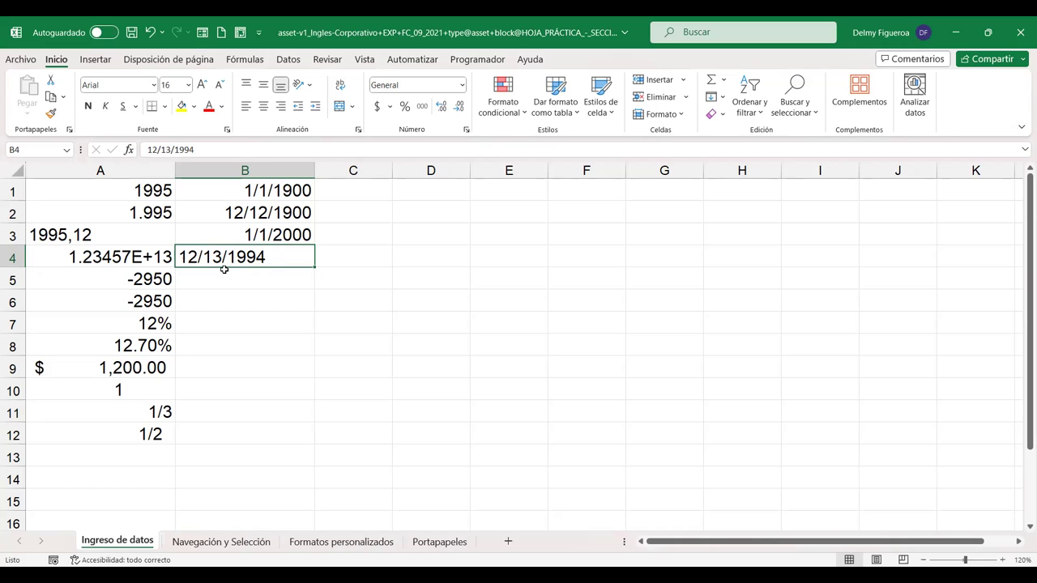
# Enter 30-02-1994 in cell B5, using hyphens as separators, and reselect the cell to inspect its content.
pyautogui.click(237, 275)
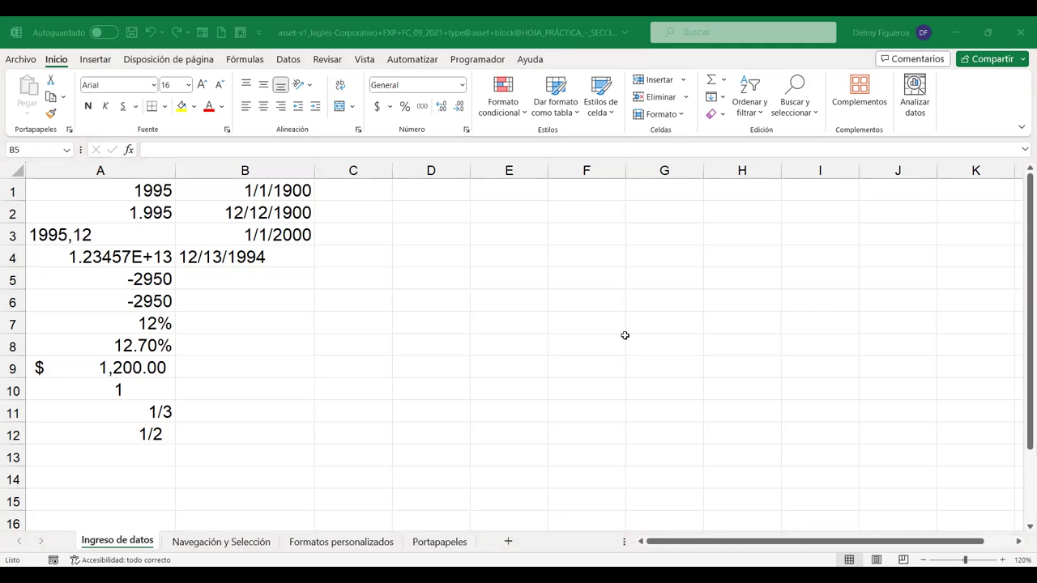
pyautogui.write('30-02-1994')
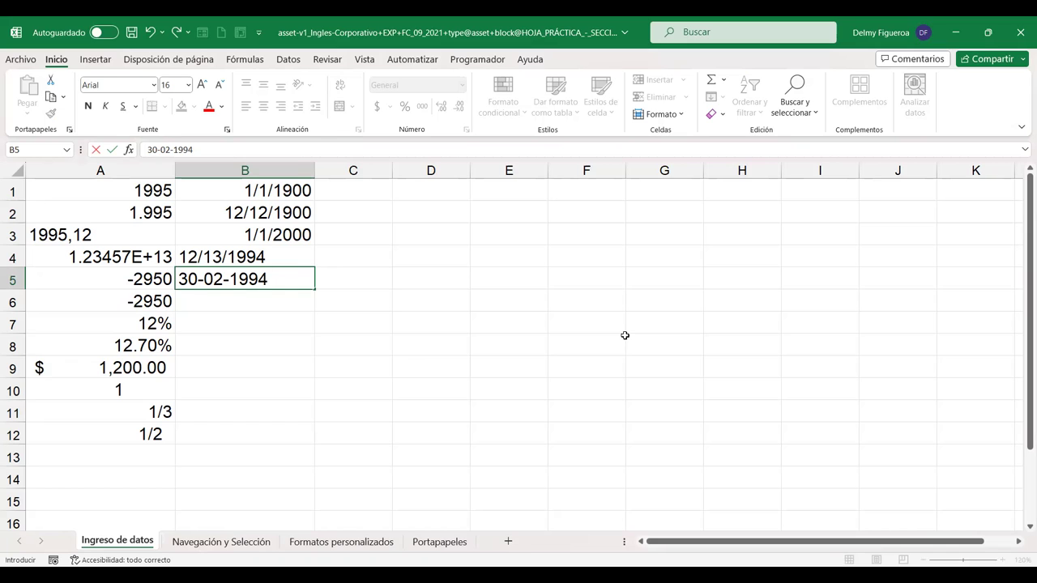
pyautogui.press('Tab')
pyautogui.press('Tab')
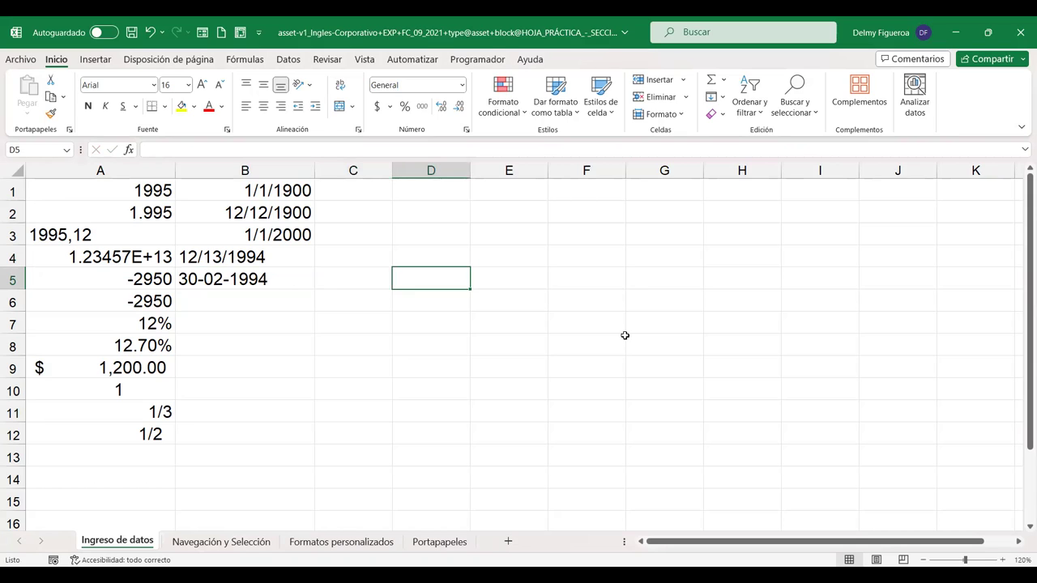
pyautogui.press('Left')
pyautogui.press('Left')
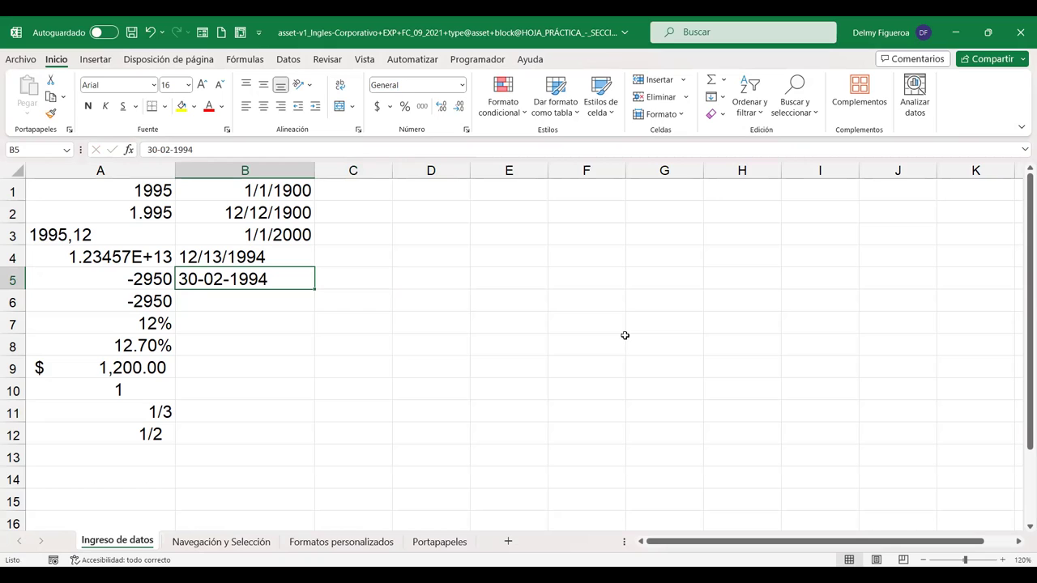
# Enter the day and month 12-MAYO in cell B6 and reselect the cell to inspect its stored value.
pyautogui.press('Down')
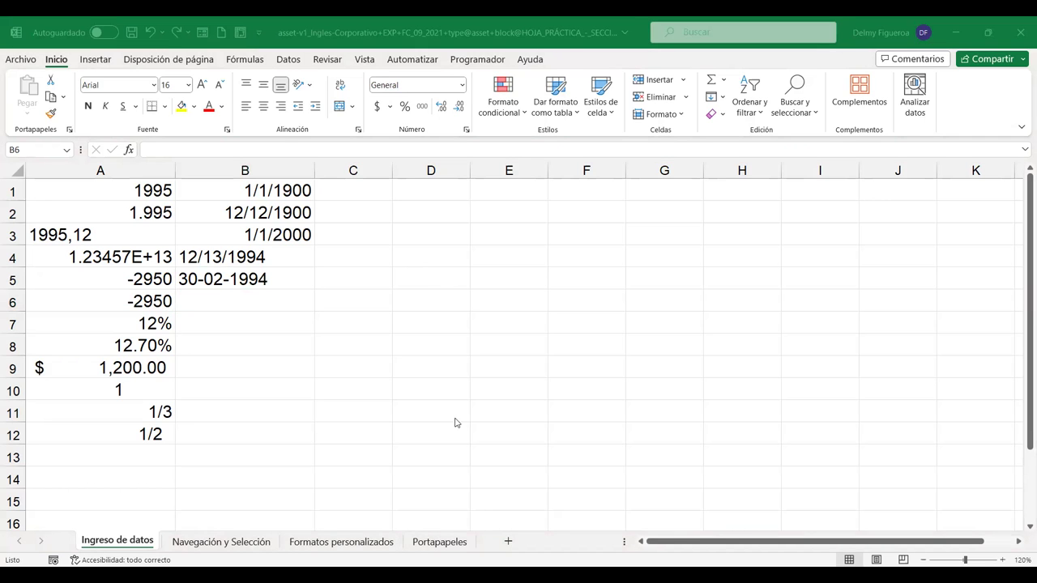
pyautogui.write('12-')
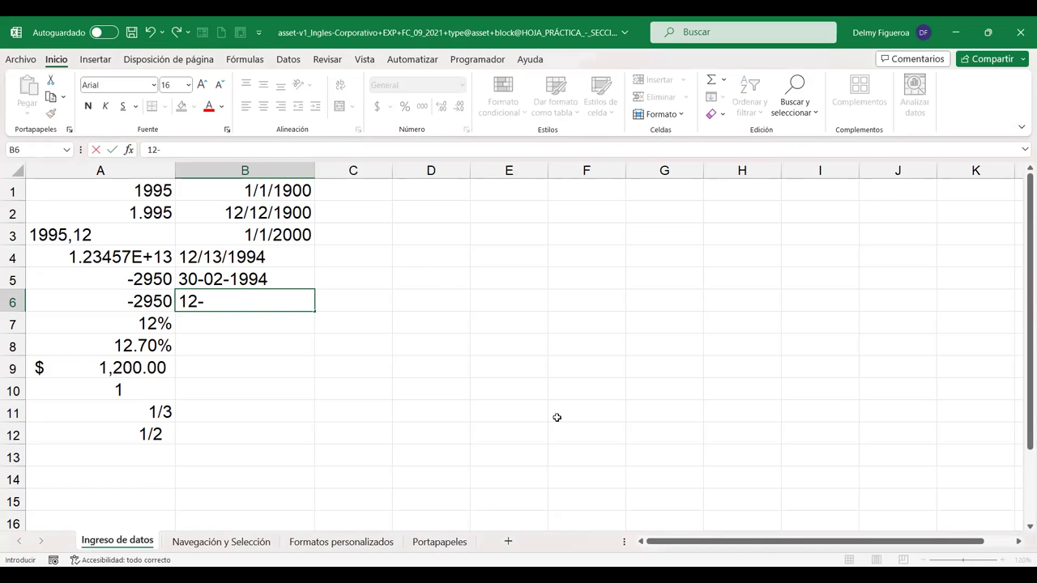
pyautogui.write('MAYO')
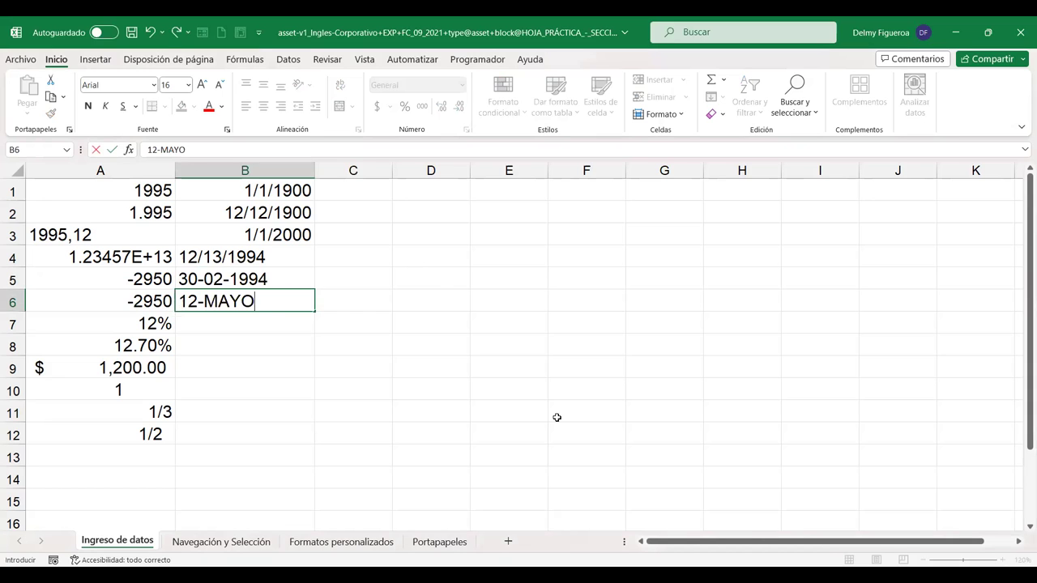
pyautogui.press('Return')
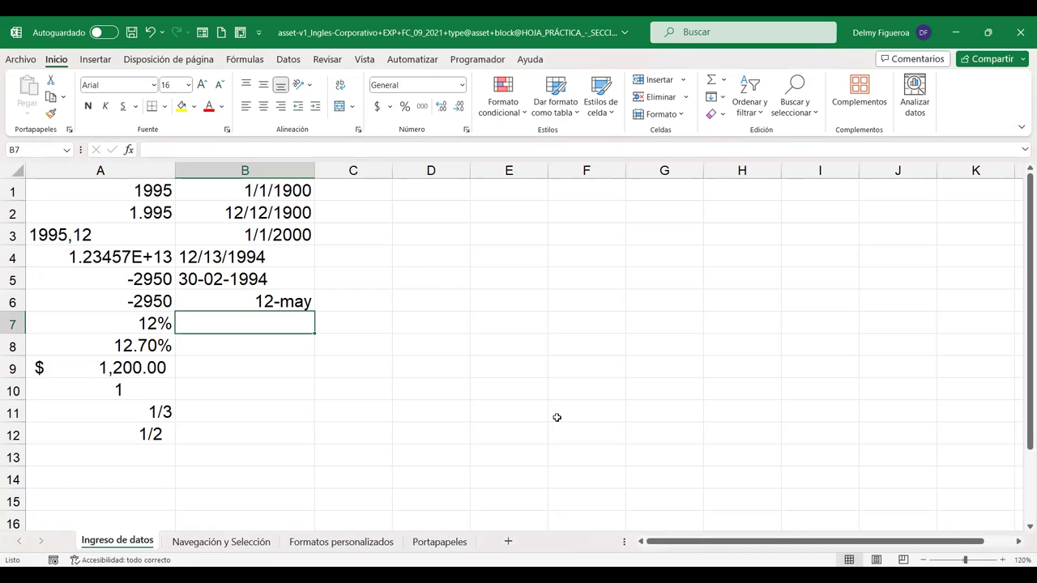
pyautogui.press('Up')
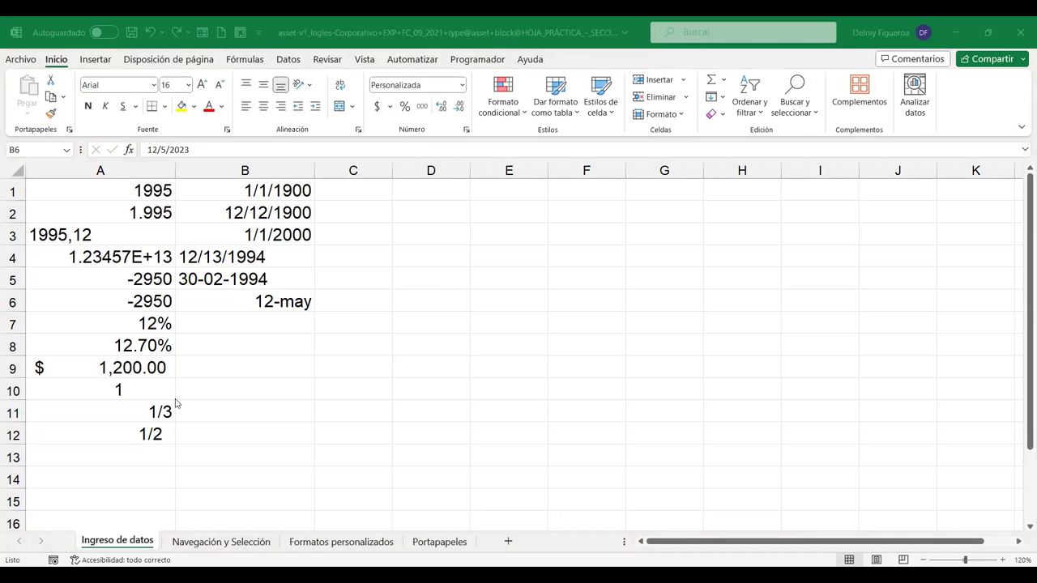
# Enter the full date 12-mayo-1995 in cell B7, with the month written as a word.
pyautogui.click(264, 327)
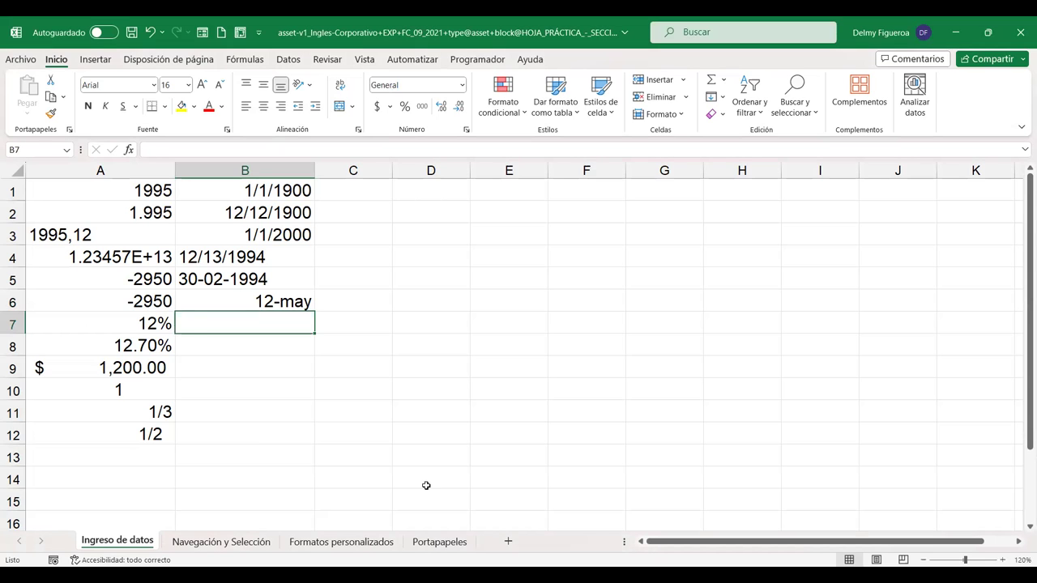
pyautogui.write('12-mayo-1995')
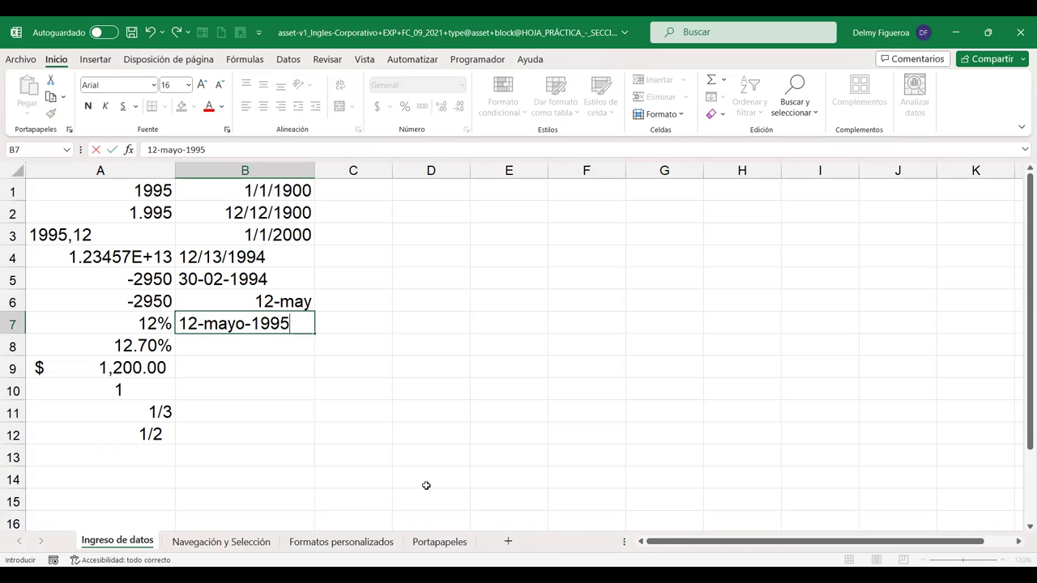
pyautogui.press('Return')
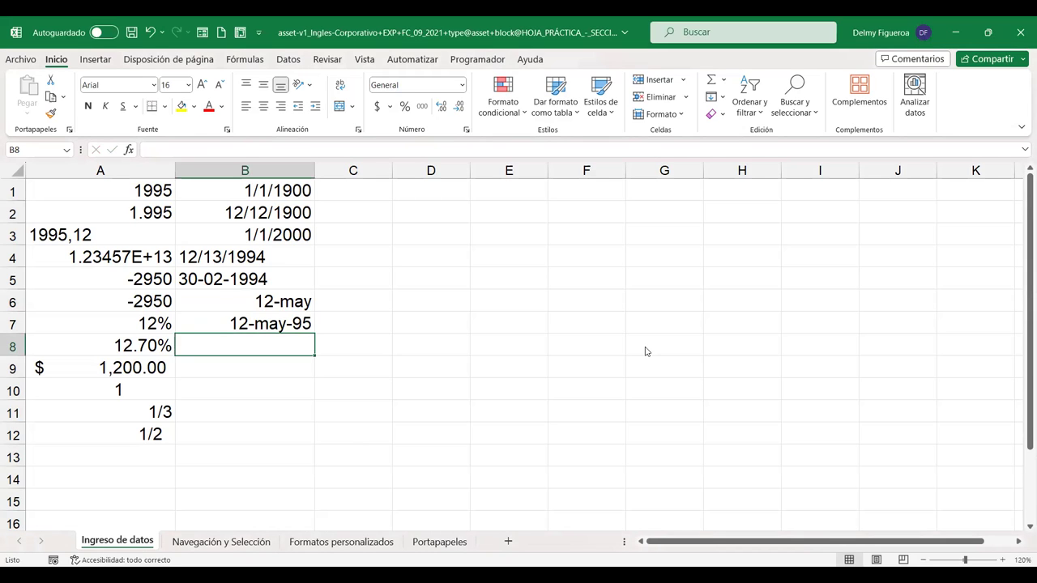
# Enter the month and year mayo-1995 in cell B8, correcting any mistyped digit of the year.
pyautogui.write('mayo')
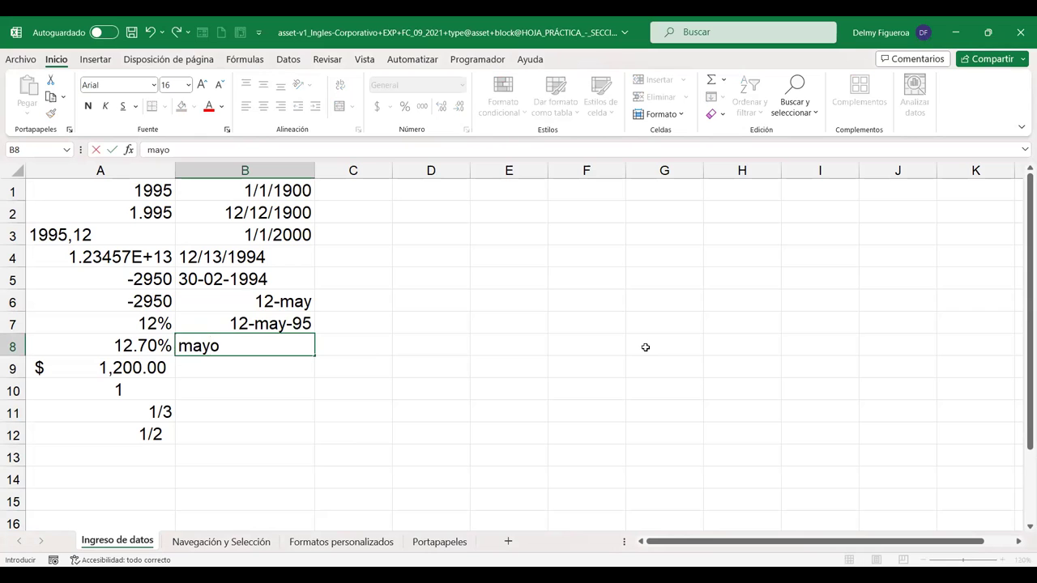
pyautogui.write('-1195')
pyautogui.press('Tab')
pyautogui.press('Left')
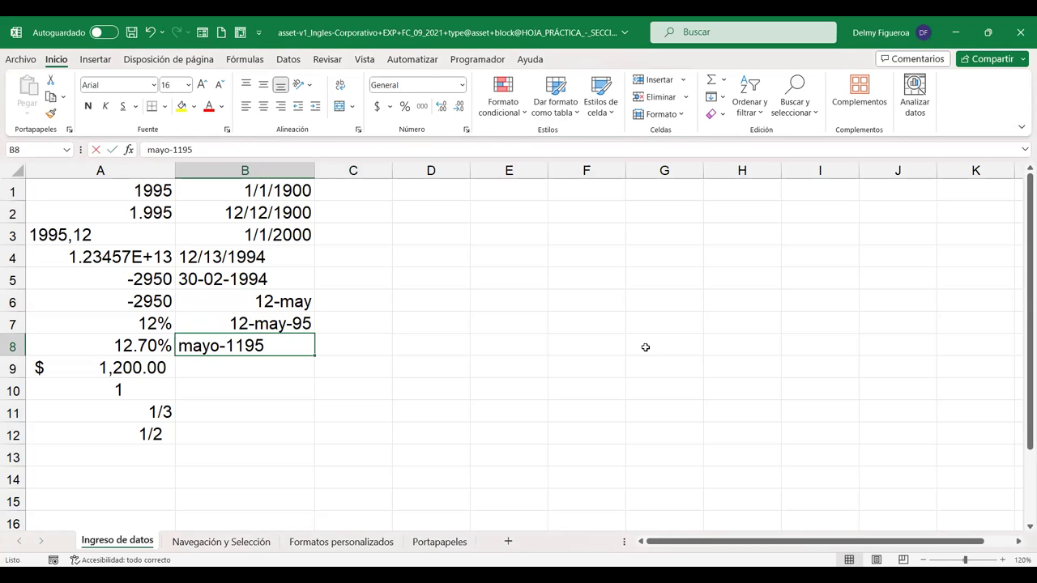
pyautogui.press('F2')
pyautogui.press('Left')
pyautogui.press('Left')
pyautogui.press('Left')
pyautogui.press('Delete')
pyautogui.write('9')
pyautogui.press('Return')
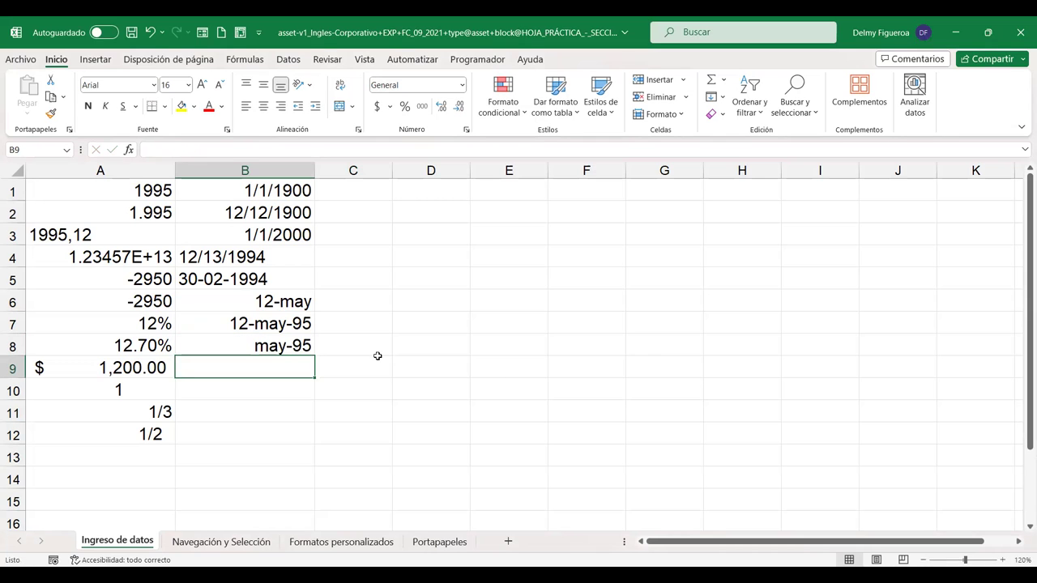
pyautogui.click(355, 343)
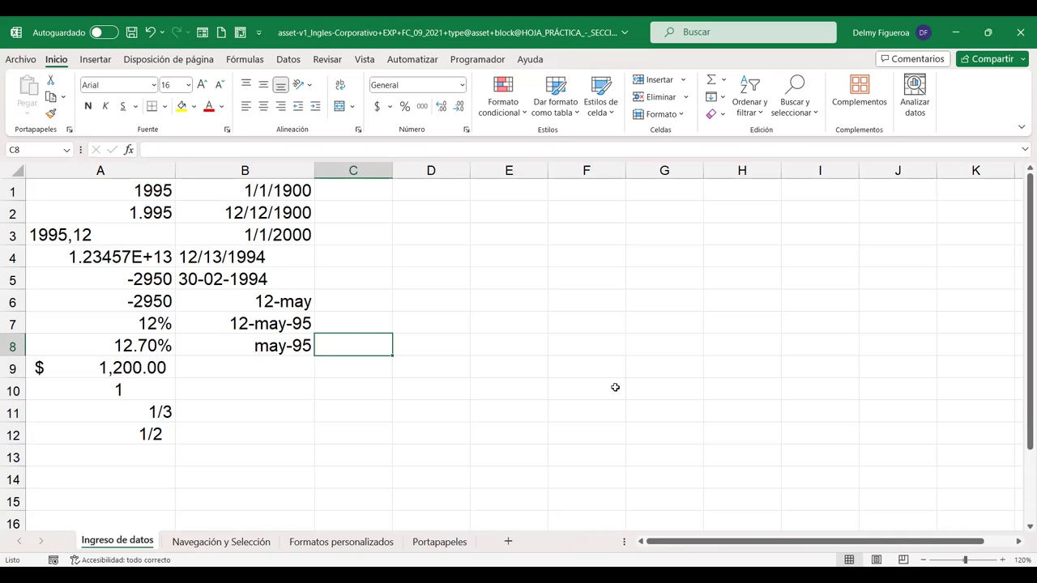
# Enter the time 0:0 in cell C1.
pyautogui.click(276, 369)
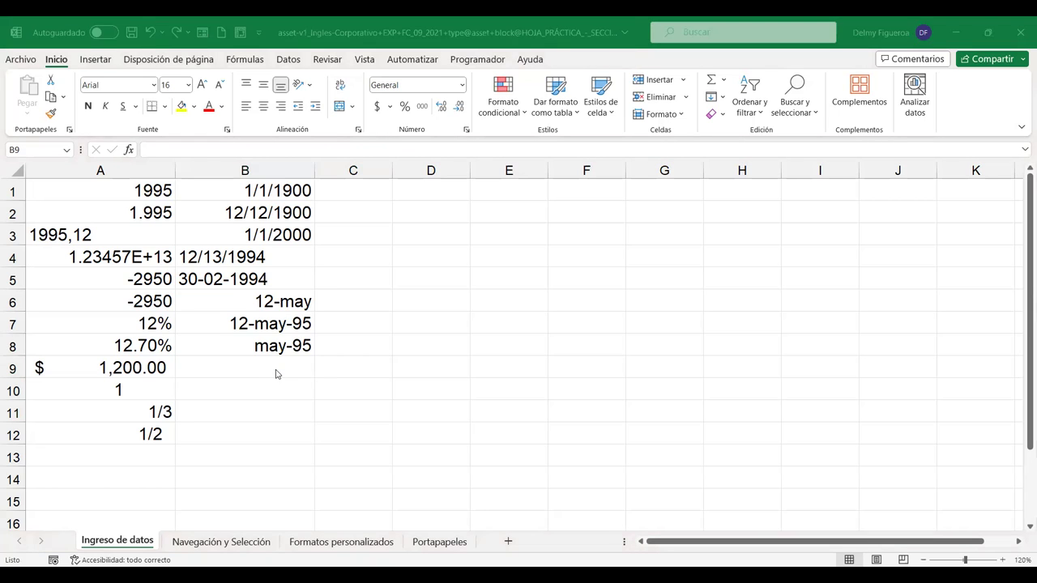
pyautogui.press('Right')
pyautogui.hotkey('ctrl', 'Up')
pyautogui.write('0:0')
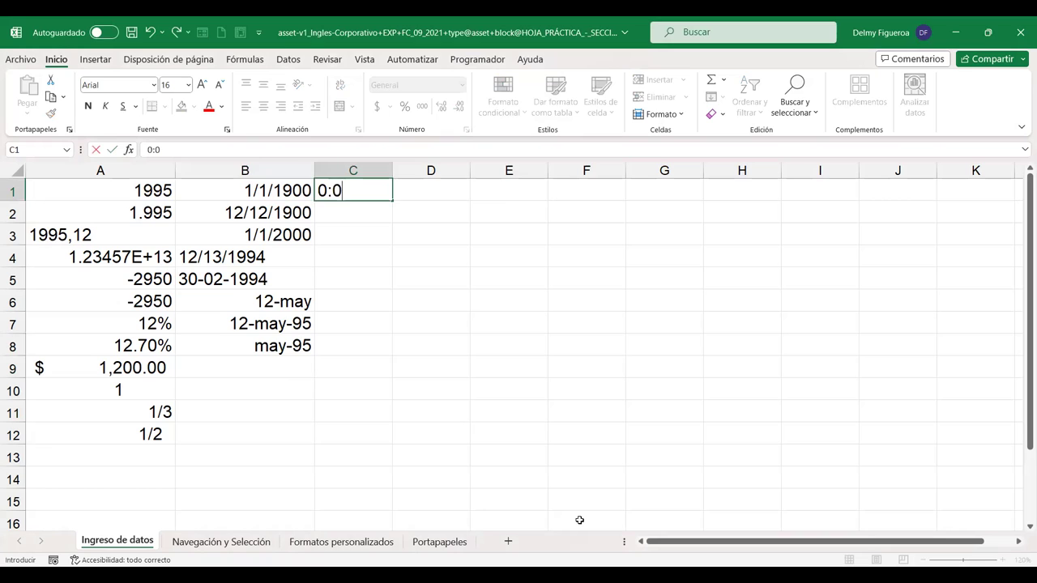
pyautogui.press('Tab')
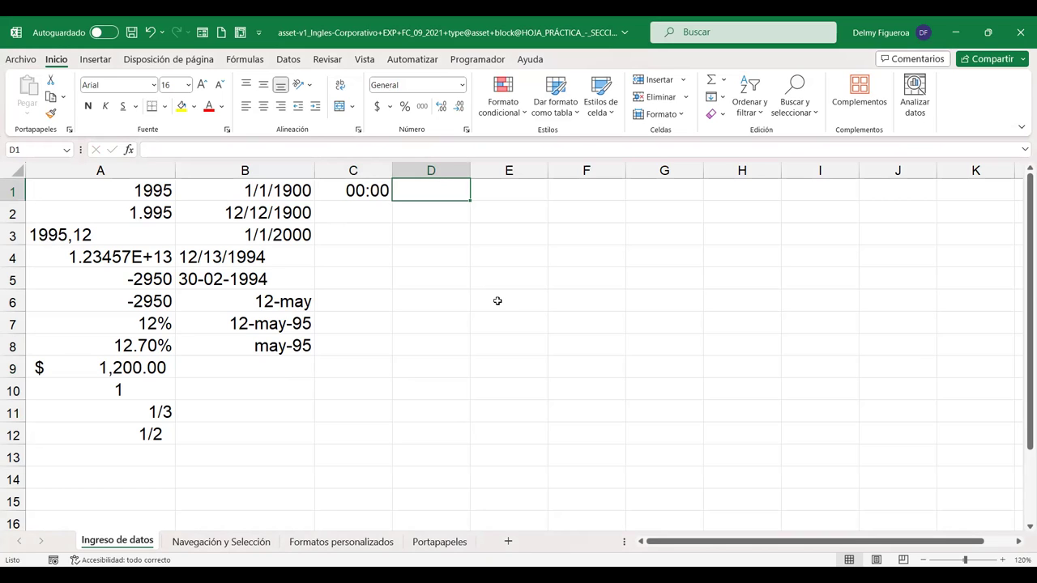
# Enter the time 12:30:12 with seconds in cell C2 and widen column C.
pyautogui.click(370, 213)
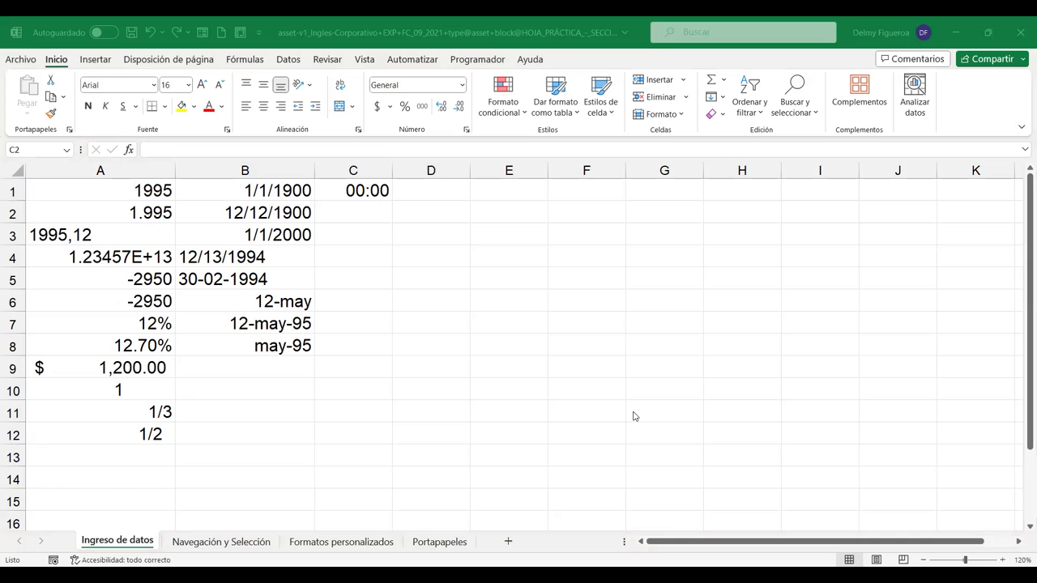
pyautogui.click(384, 213)
pyautogui.write('12:30')
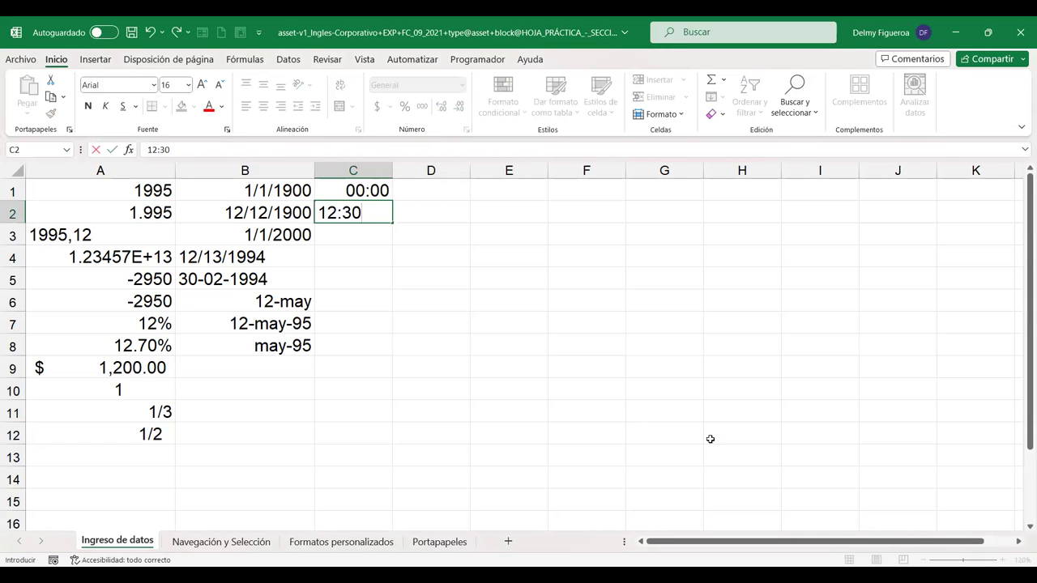
pyautogui.write(':12')
pyautogui.press('Tab')
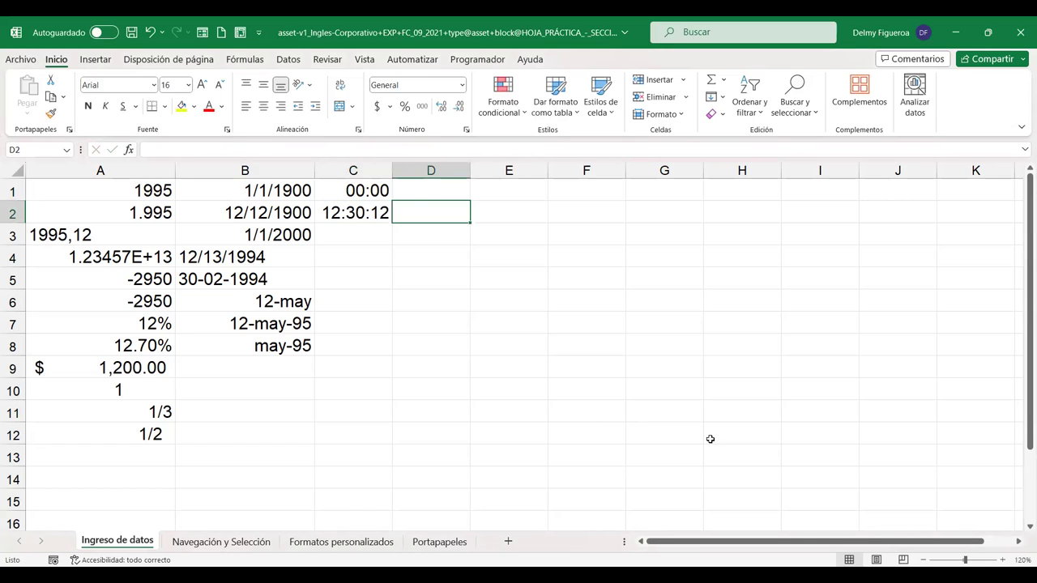
pyautogui.moveTo(392, 173); pyautogui.dragTo(424, 176)
# Enter the 24-hour time 22:12 in cell C3, inspect its stored value and move on to cell C4.
pyautogui.click(392, 234)
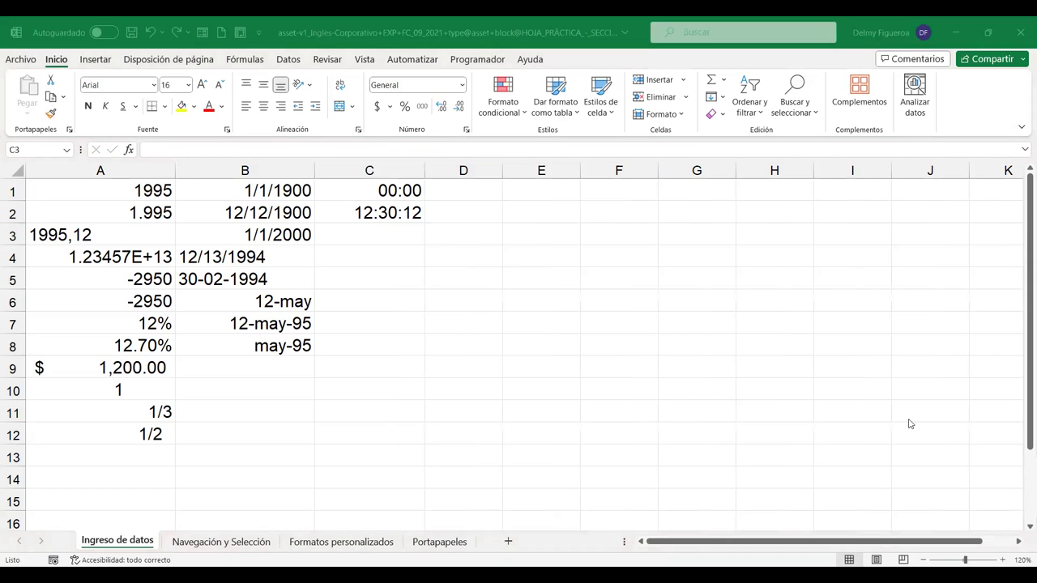
pyautogui.write('22:12')
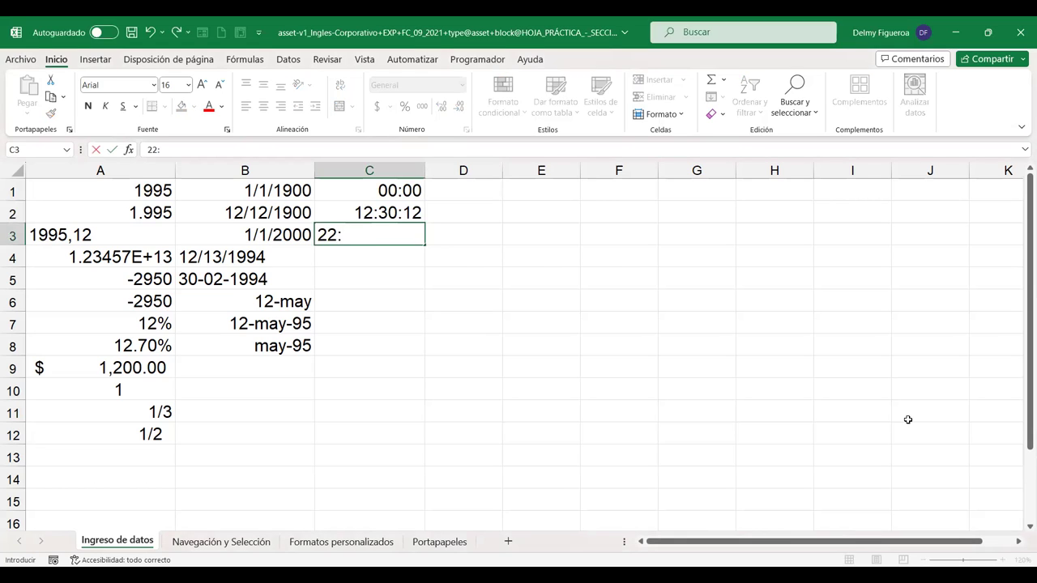
pyautogui.press('Tab')
pyautogui.press('Left')
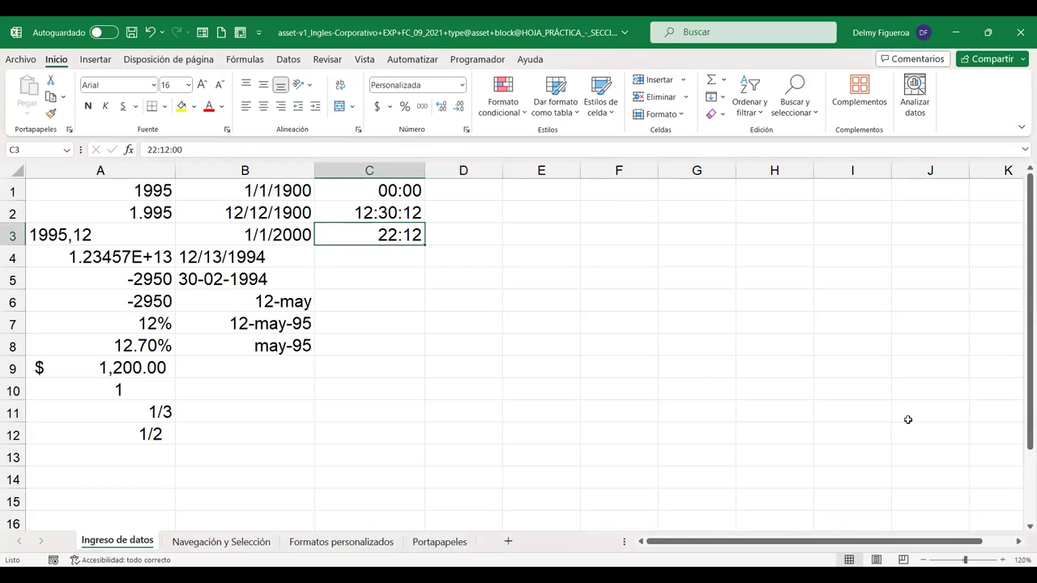
pyautogui.press('Down')
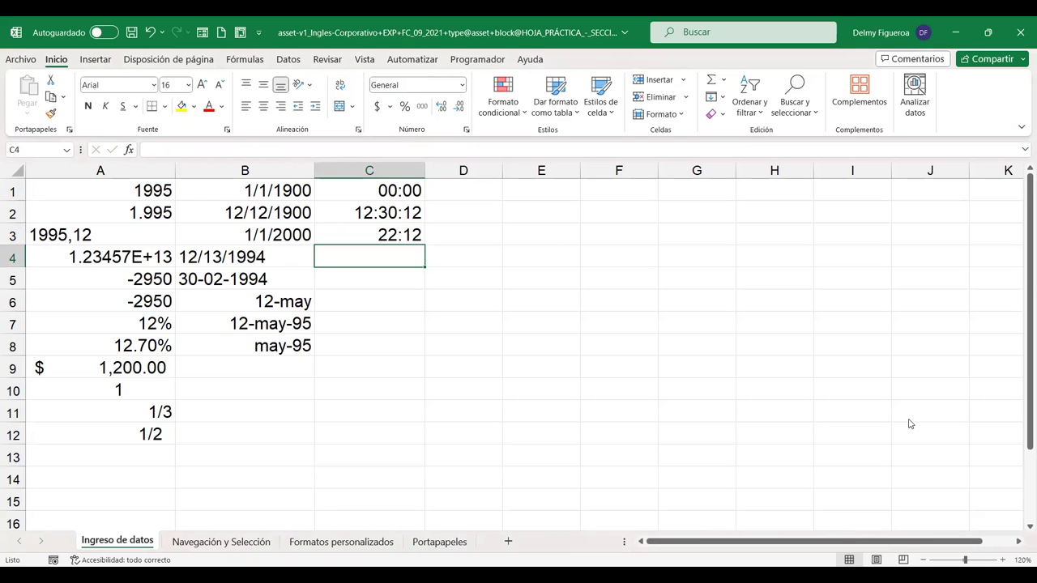
pyautogui.hotkey('alt', 'Tab')
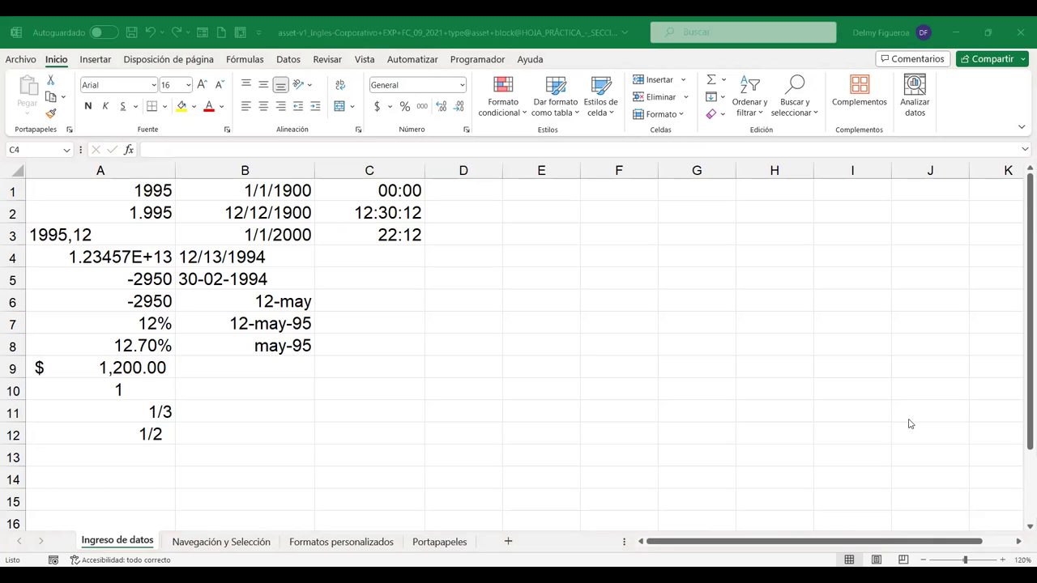
# Enter the time 10 pm in cell C4 and reselect the cell to inspect its stored value.
pyautogui.hotkey('alt', 'Tab')
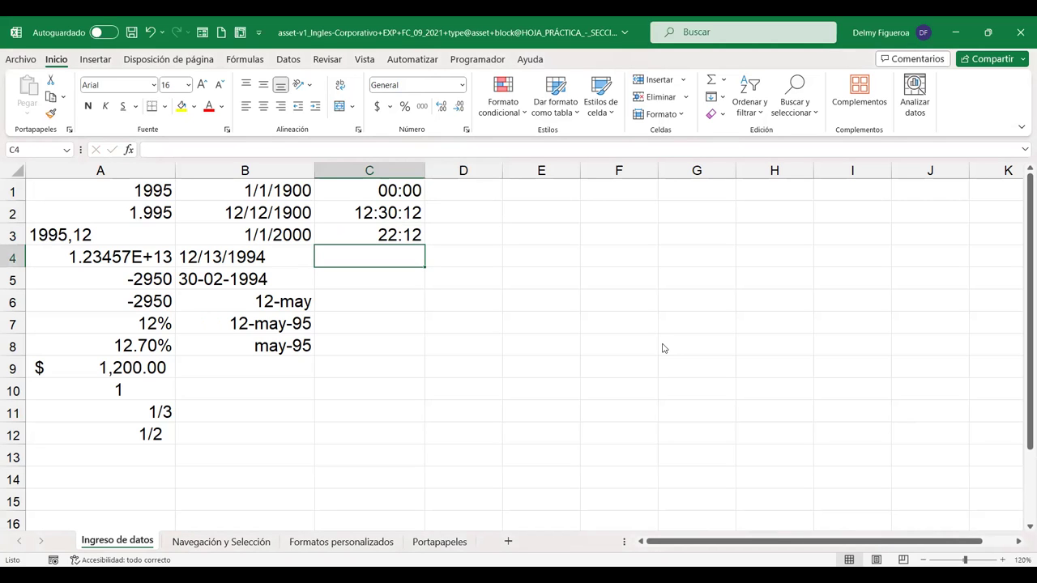
pyautogui.hotkey('alt', 'Tab')
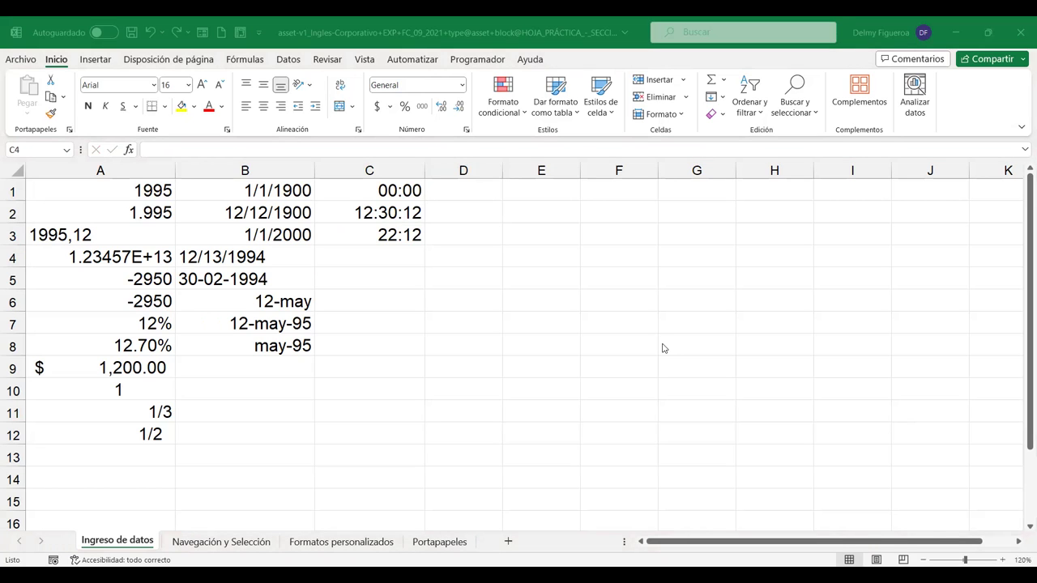
pyautogui.hotkey('alt', 'Tab')
pyautogui.write('10 pm')
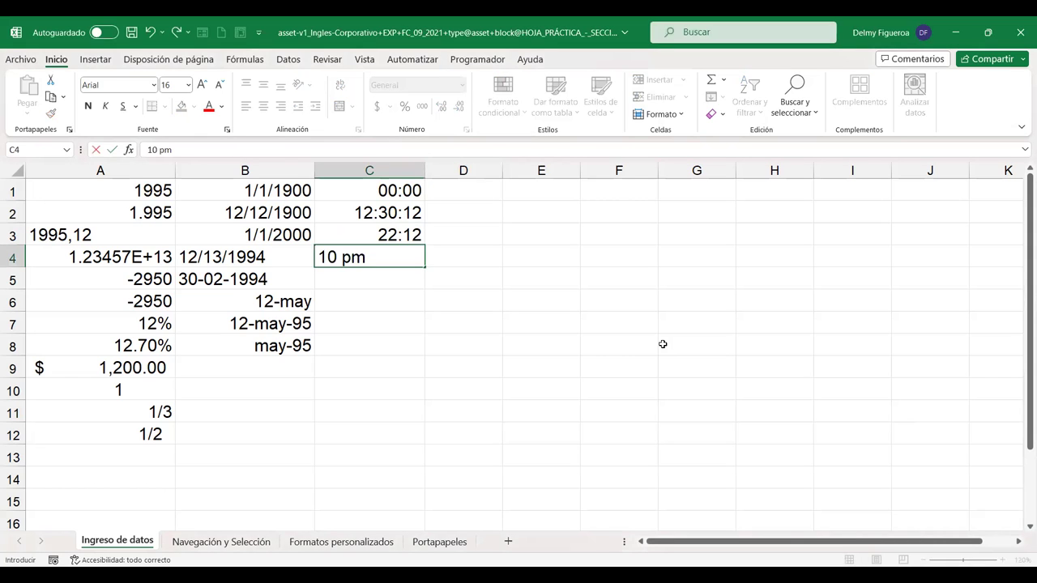
pyautogui.press('Return')
pyautogui.press('Up')
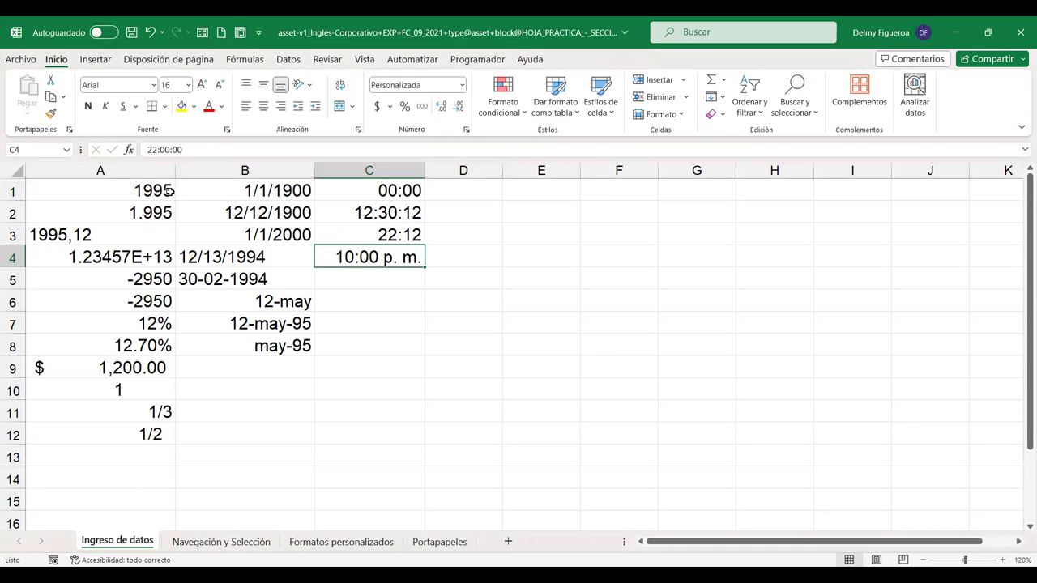
# Enter 10AM in cell C5, without a space between the hour and AM.
pyautogui.click(364, 276)
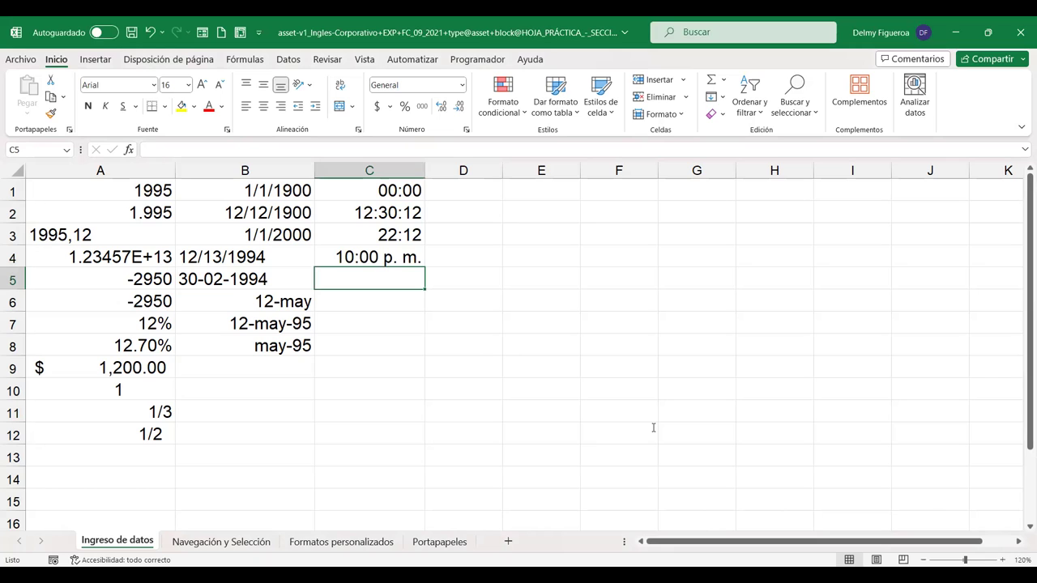
pyautogui.write('10AM')
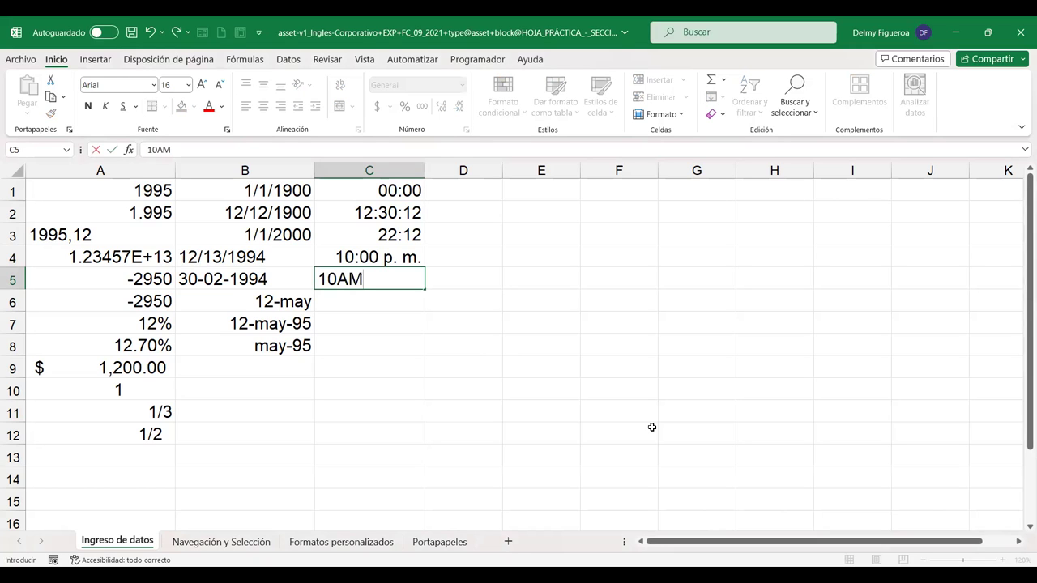
pyautogui.press('Return')
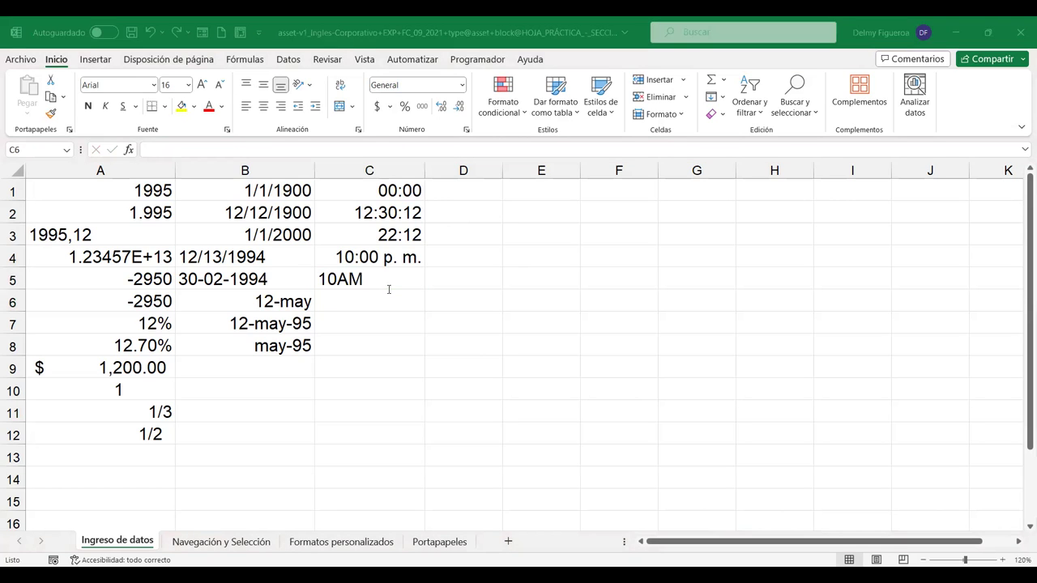
# Correct the entry in cell C5 to the time 10:00 a. m. and inspect its stored value.
pyautogui.click(335, 275)
pyautogui.doubleClick(348, 279)
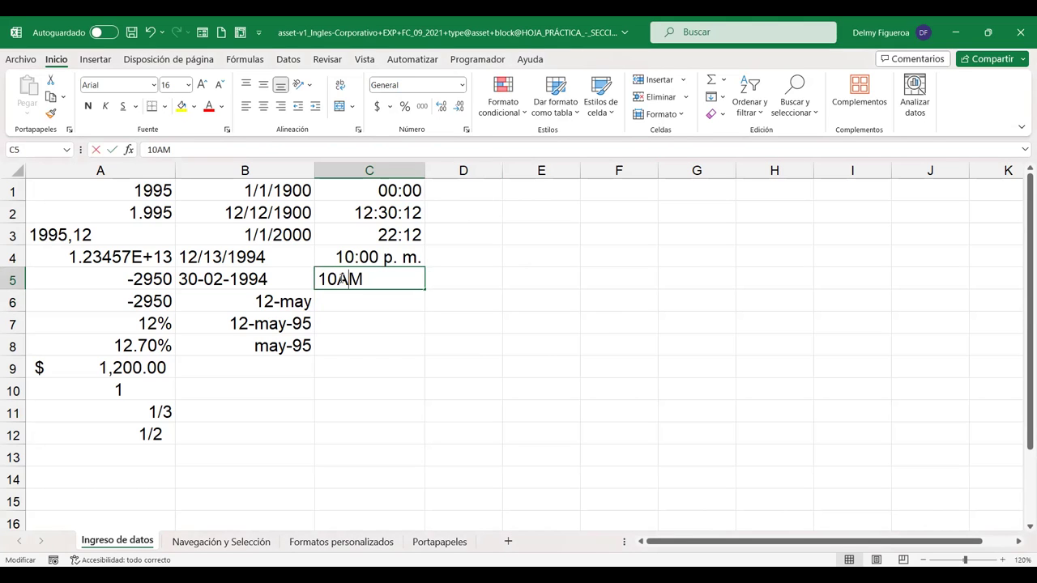
pyautogui.press('Return')
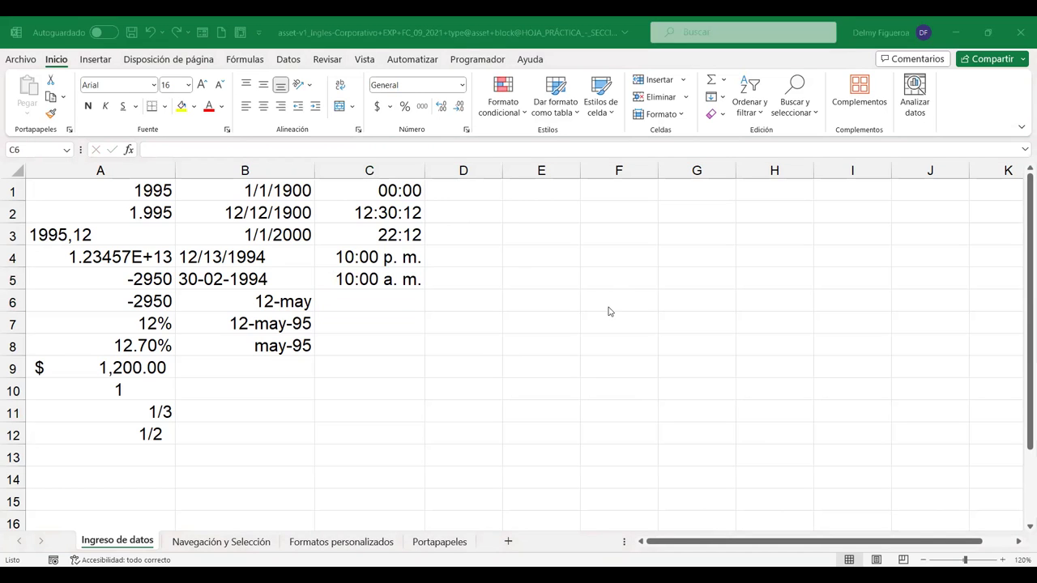
pyautogui.click(384, 318)
pyautogui.click(387, 279)
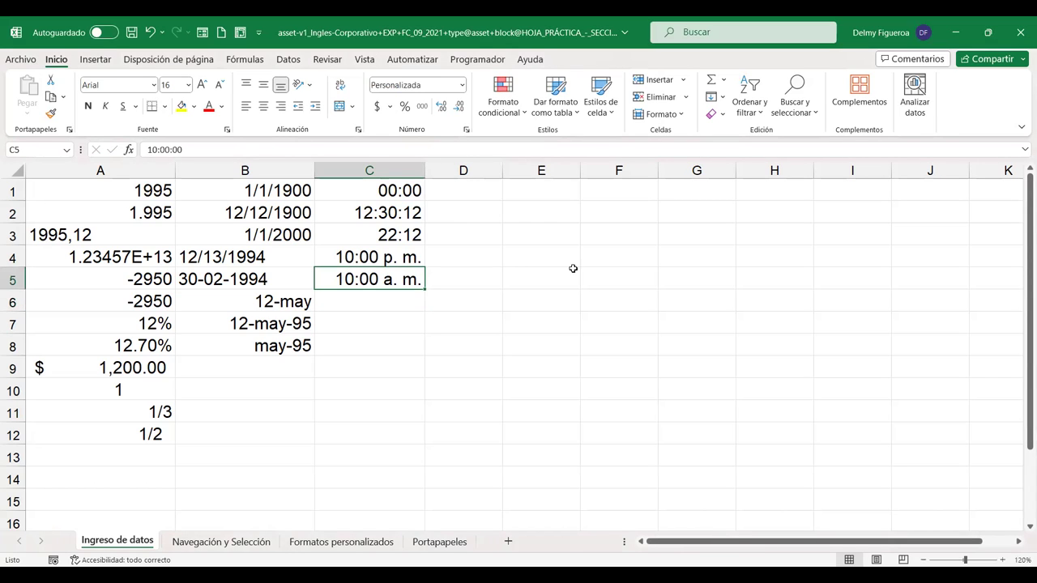
# Re-enter 10AM without a space in cell C5 and enter the time 10:00 a. m. in cell C6.
pyautogui.write('10AM')
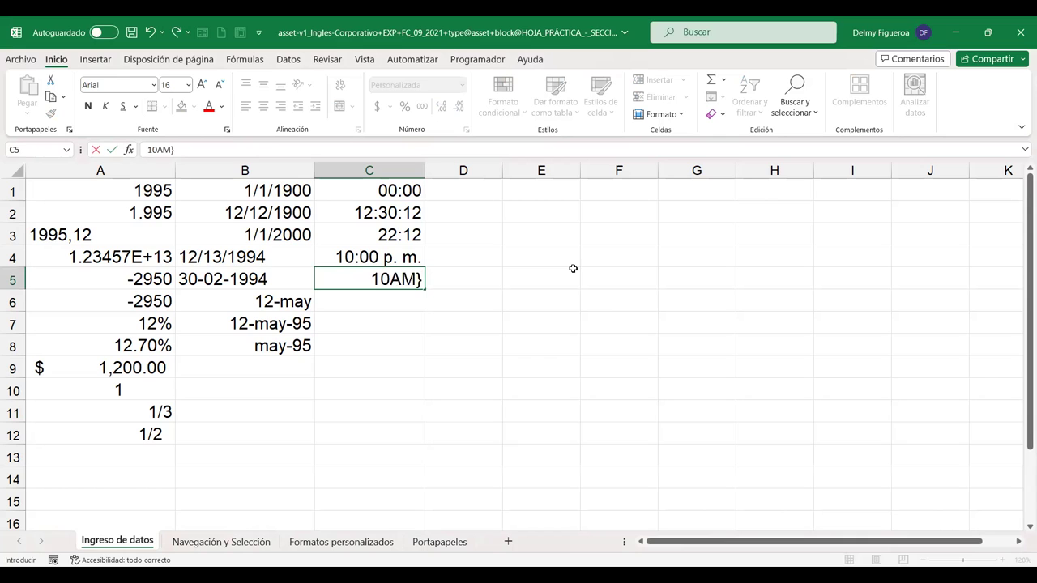
pyautogui.hotkey('ctrl', 'Return')
pyautogui.press('Return')
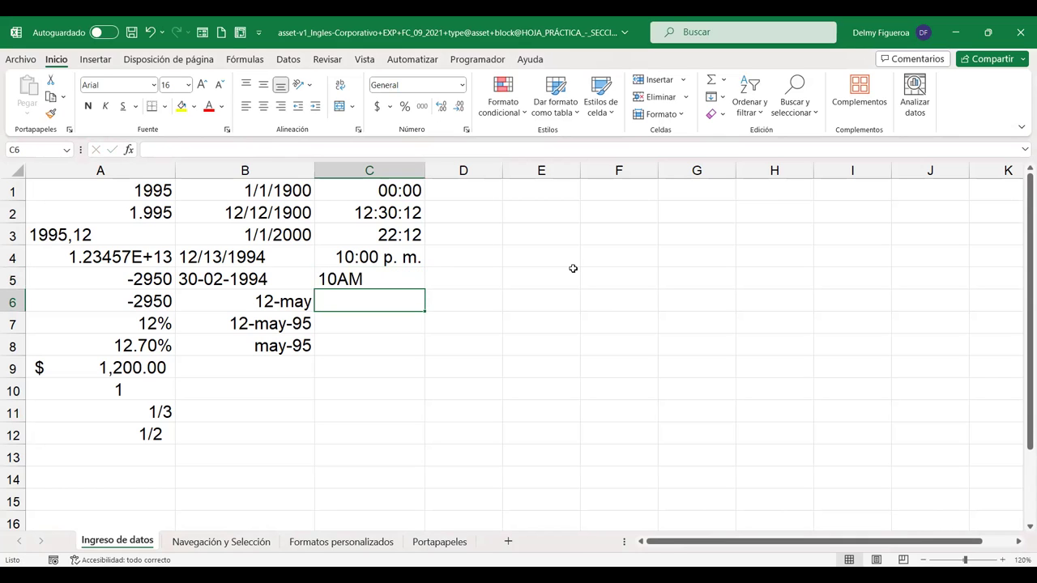
pyautogui.write('10:00 a. m')
pyautogui.press('Return')
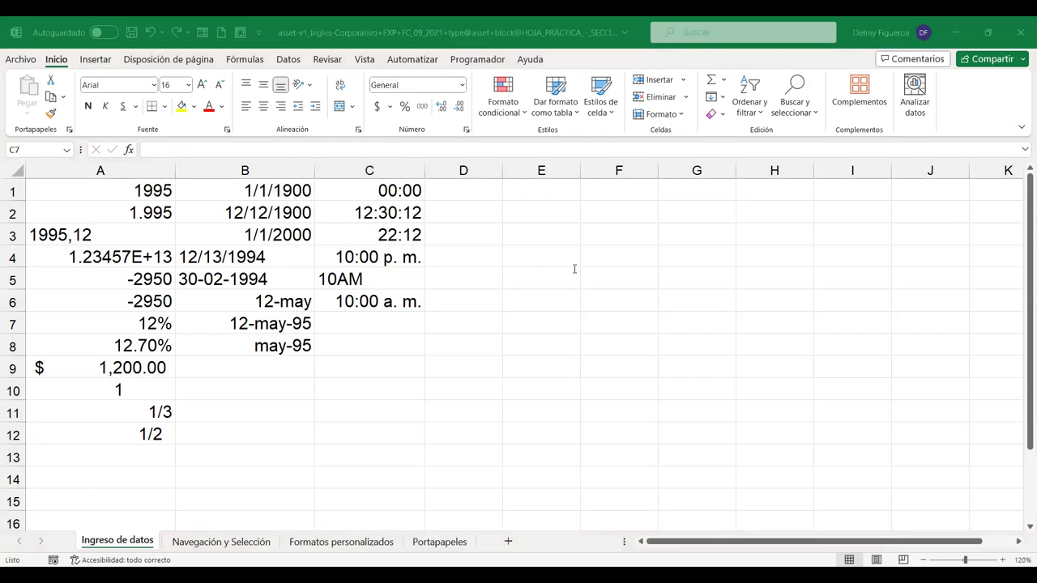
# Enter the combined date and time 1/1/95 1:1 in cell C7 and autofit the width of column C.
pyautogui.write('1/1/')
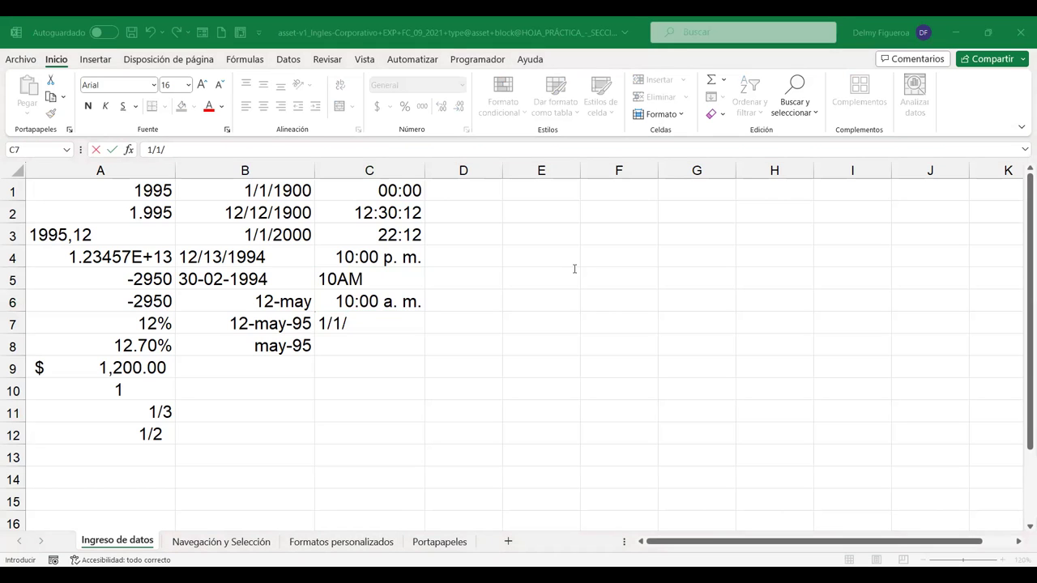
pyautogui.write('95 1:1')
pyautogui.press('Tab')
pyautogui.press('Left')
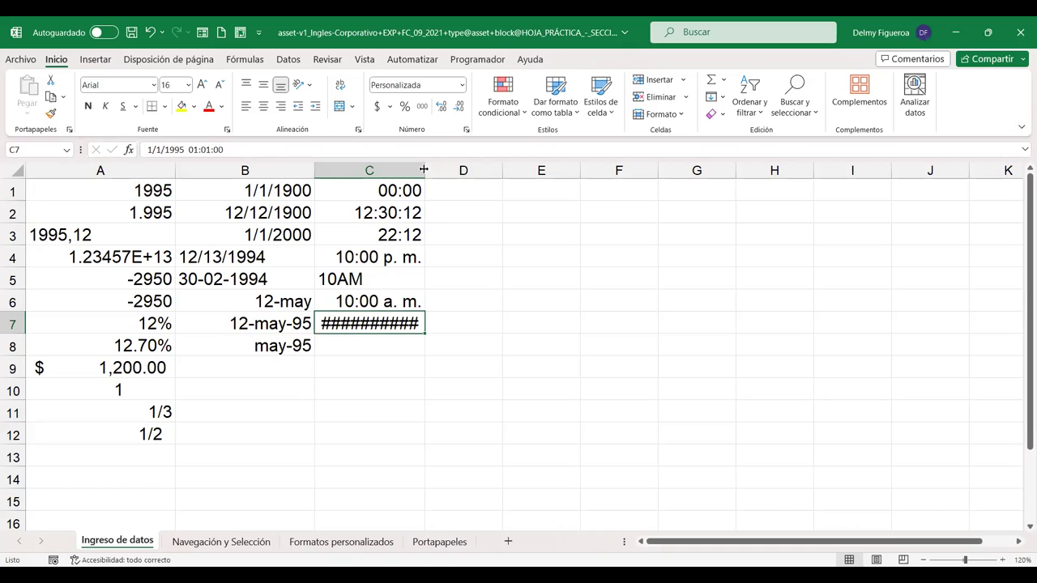
pyautogui.doubleClick(423, 170)
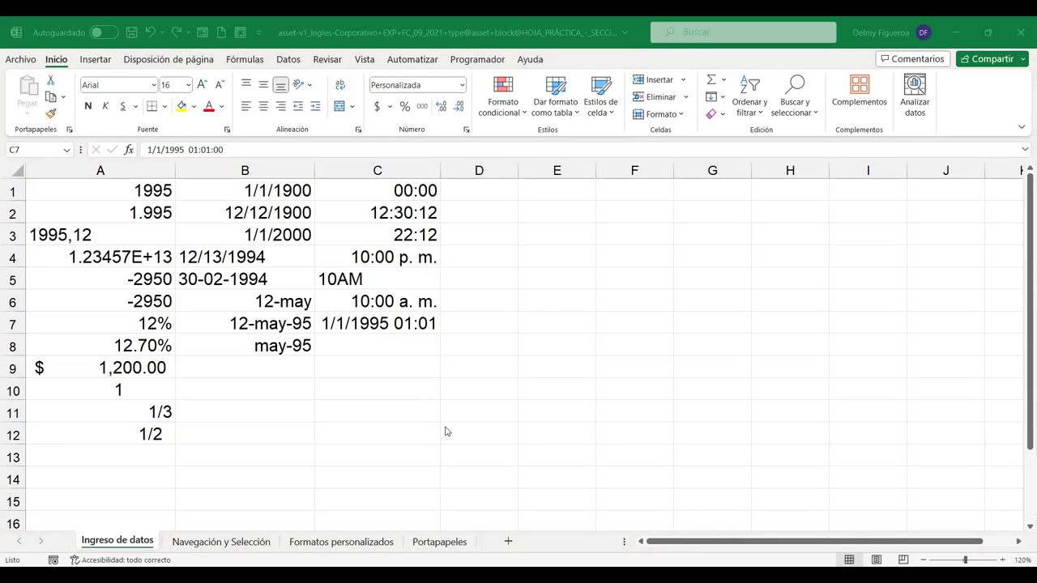
# Enter the combined date and time 12/12/95 12:30 in cell C8 and widen column C slightly.
pyautogui.click(383, 350)
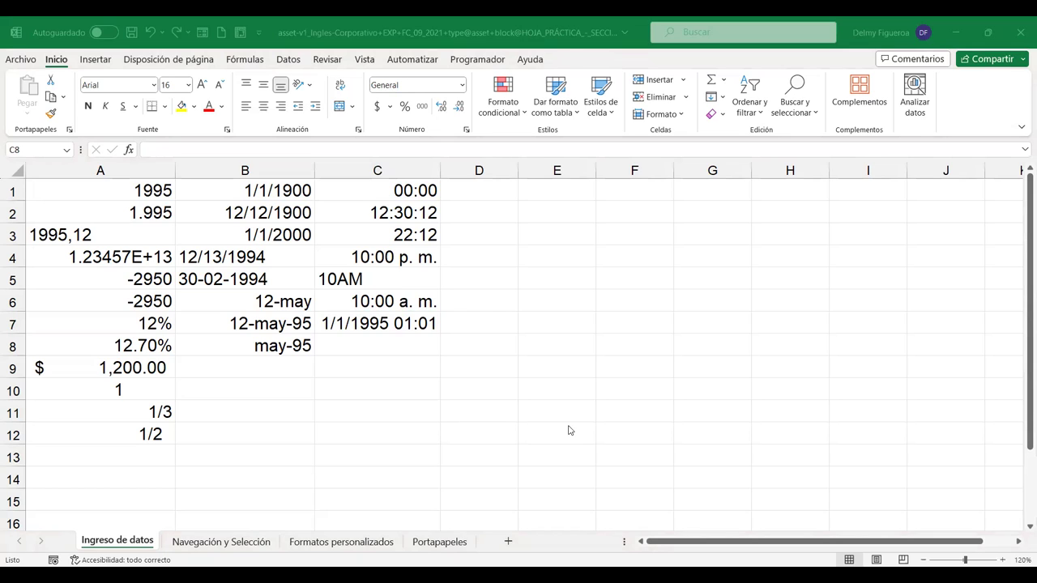
pyautogui.write('12/12')
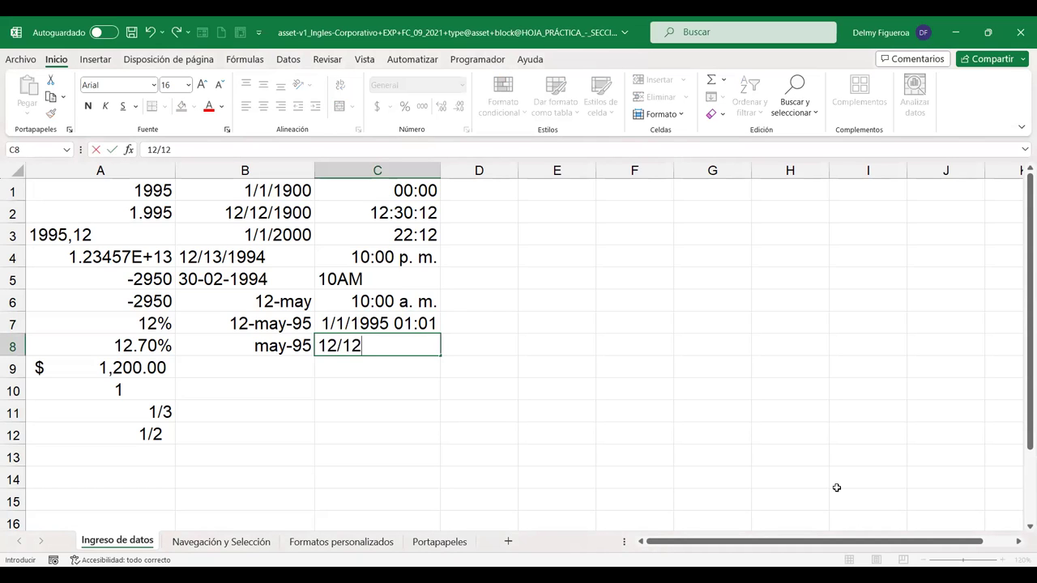
pyautogui.write('/95 12')
pyautogui.write('30')
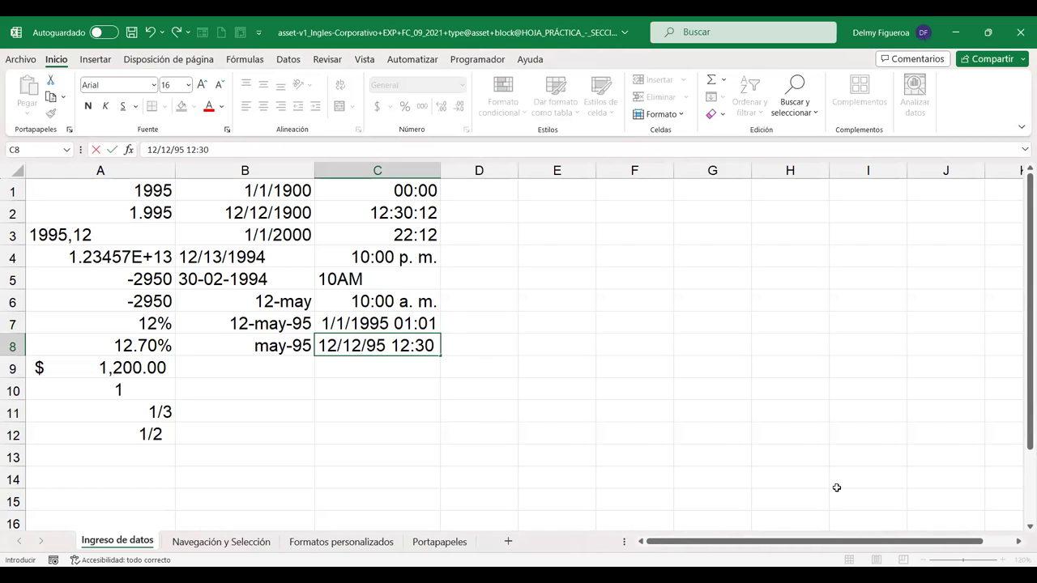
pyautogui.press('Tab')
pyautogui.press('Left')
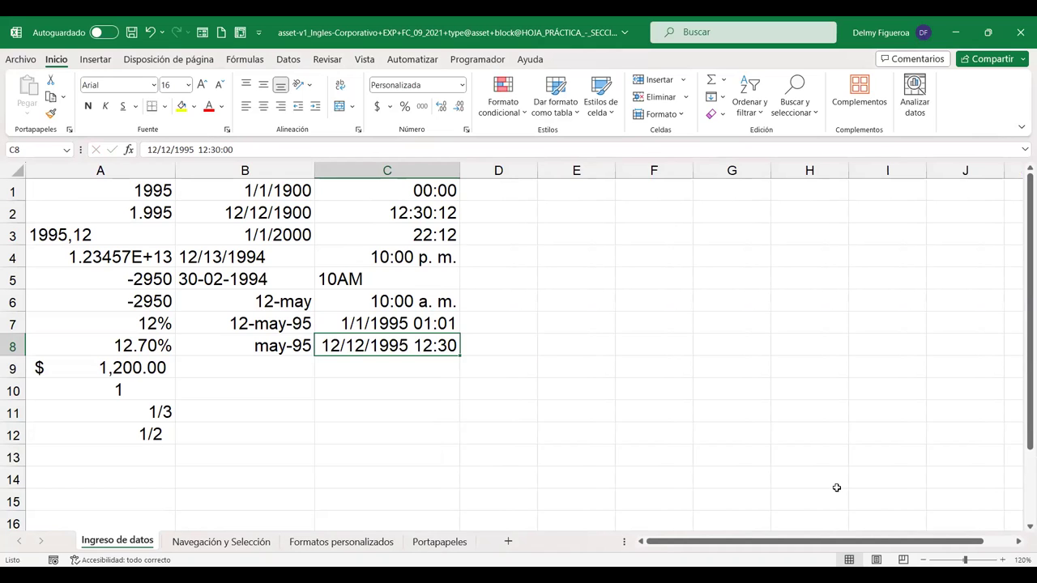
pyautogui.moveTo(459, 165); pyautogui.dragTo(487, 166)
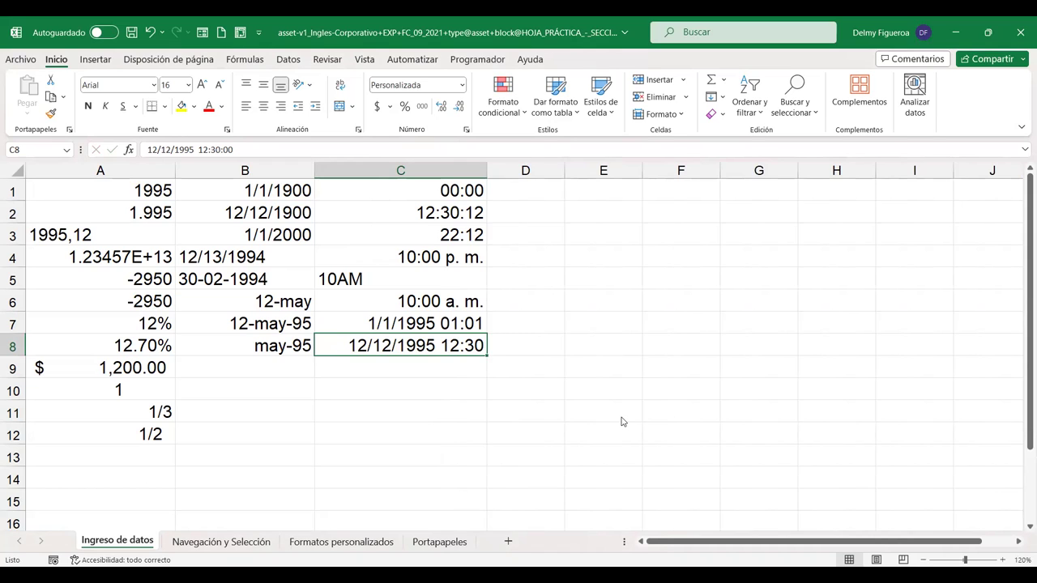
# Enter the text Casa in cell D1.
pyautogui.hotkey('alt', 'Tab')
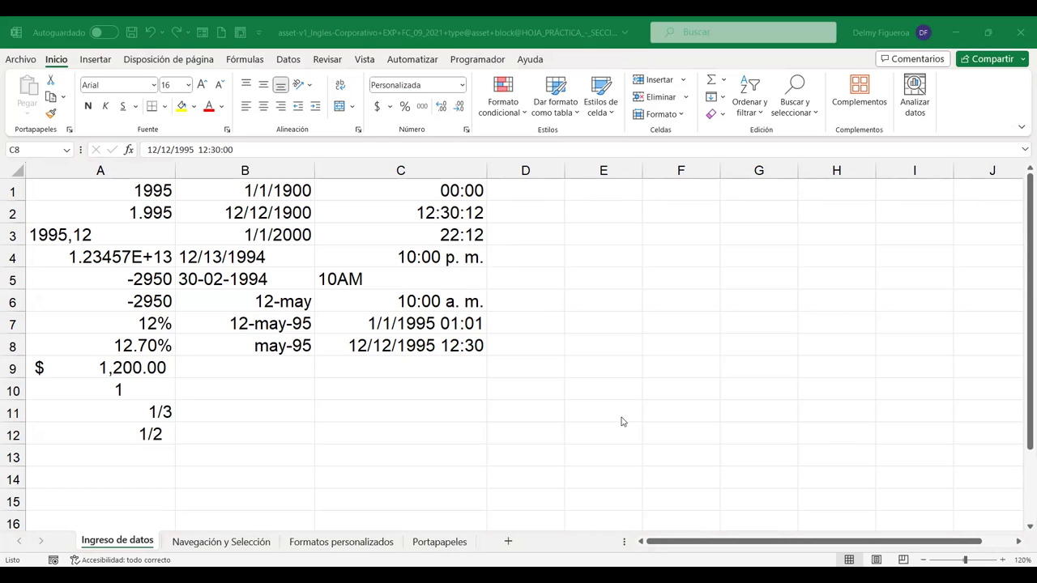
pyautogui.click(525, 191)
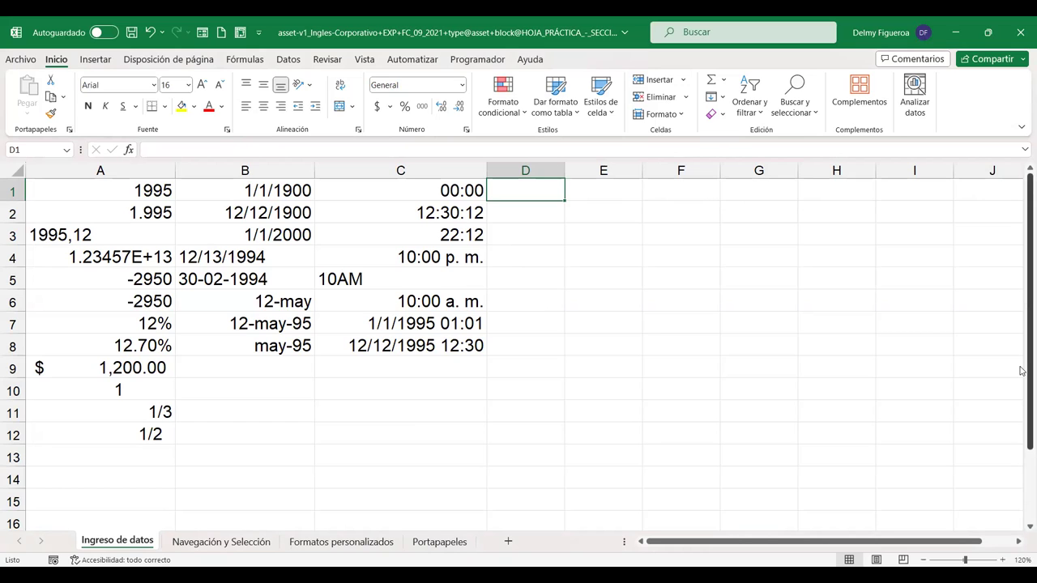
pyautogui.write('Casa')
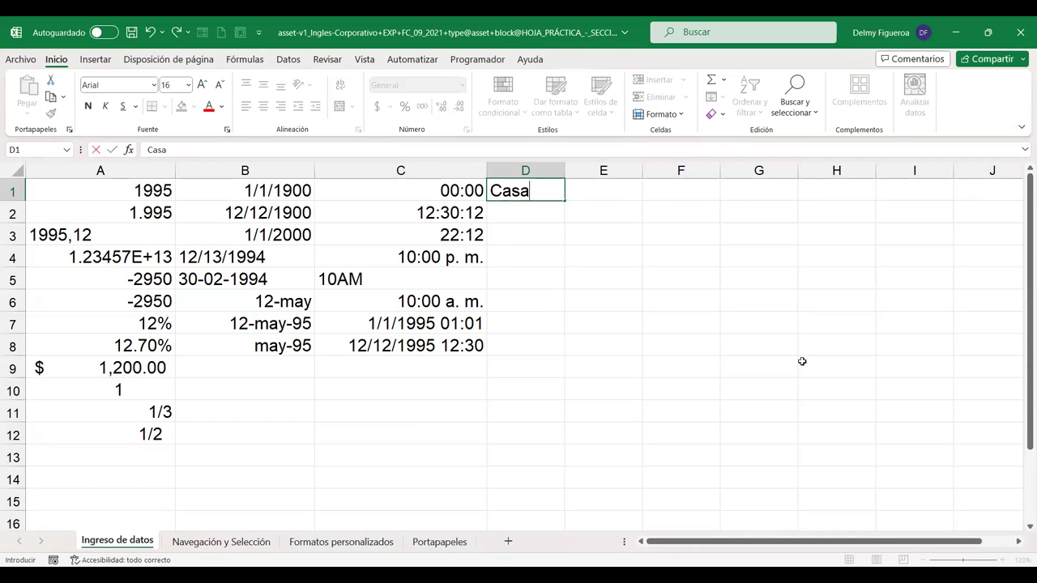
pyautogui.press('Tab')
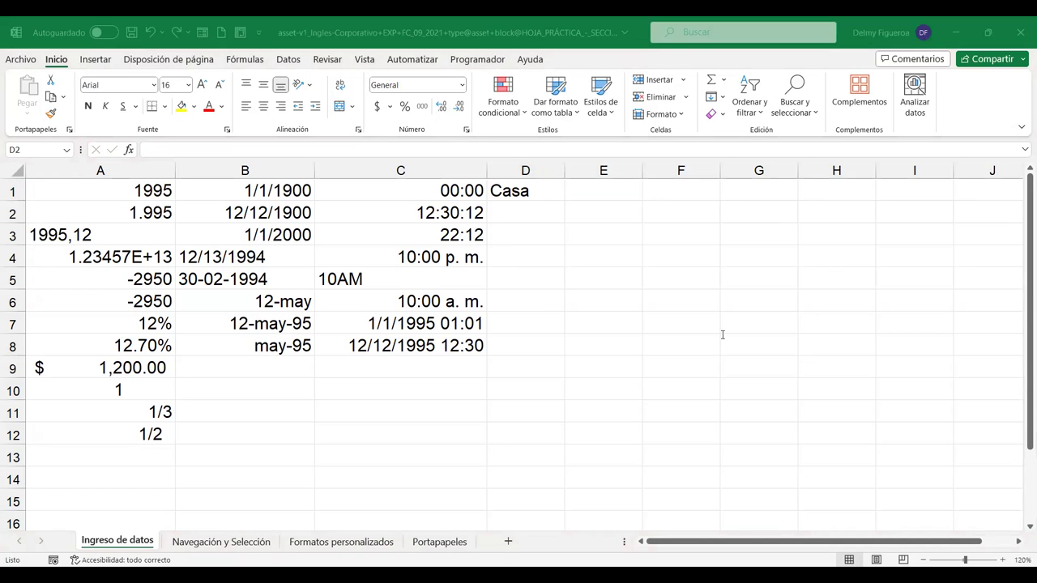
# Enter the text "La Hoja de Cálculo Excel" in cell D2 and compare the stored contents of E2 and D2.
pyautogui.write('La')
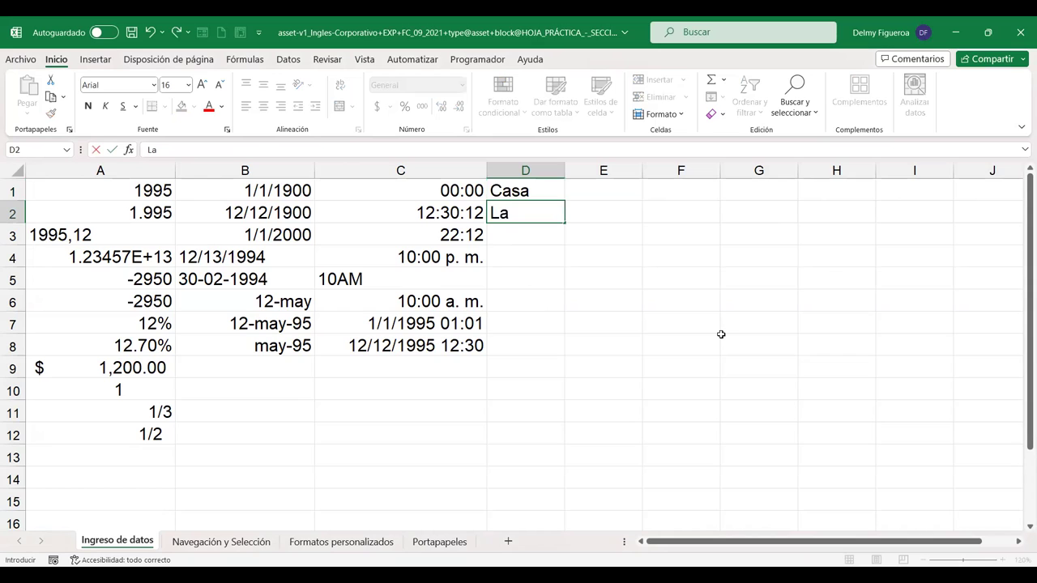
pyautogui.write(' Hoja de Cálu')
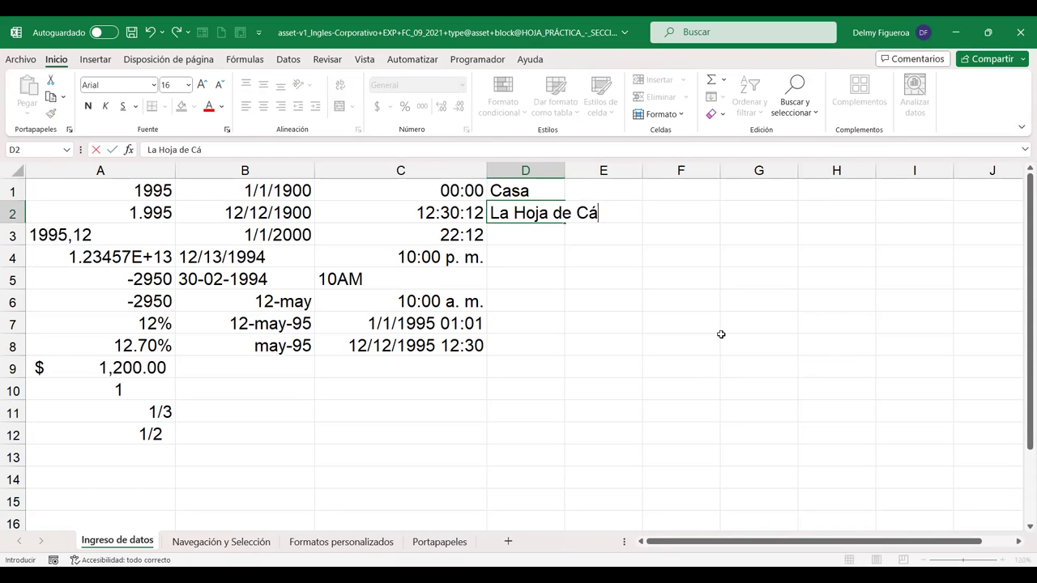
pyautogui.press('BackSpace')
pyautogui.write('culo Excel')
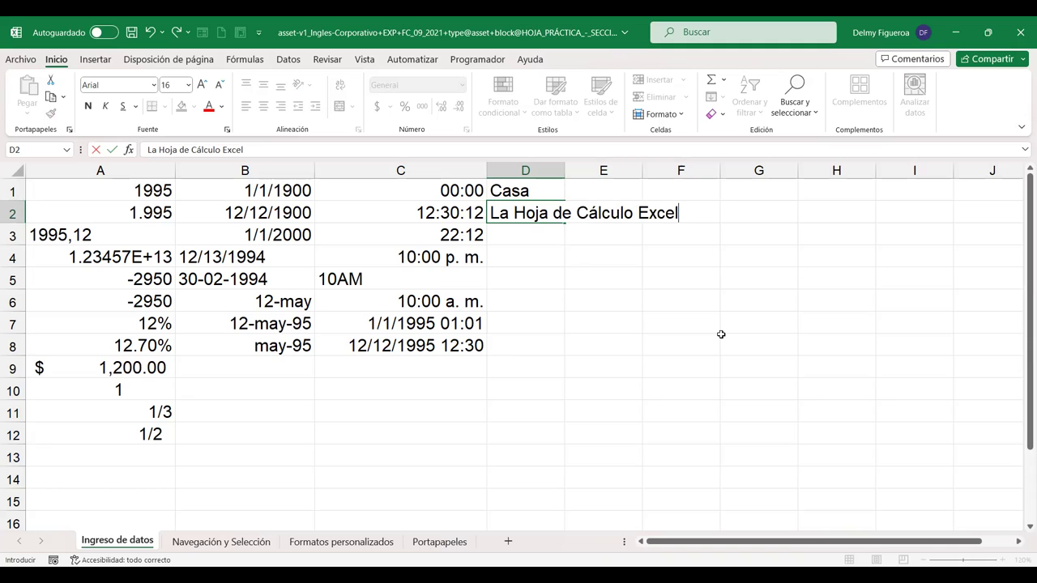
pyautogui.press('Return')
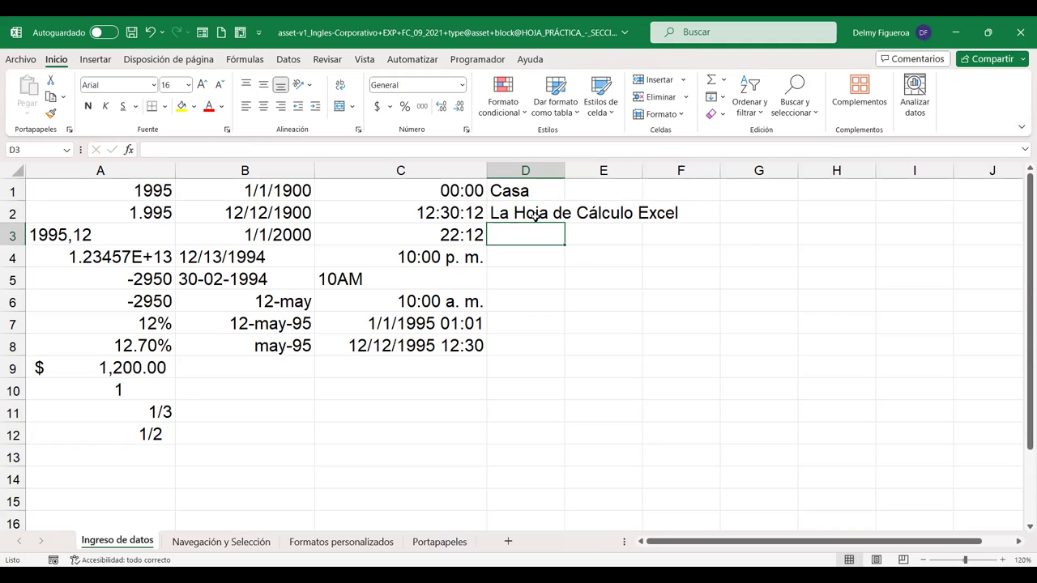
pyautogui.click(609, 210)
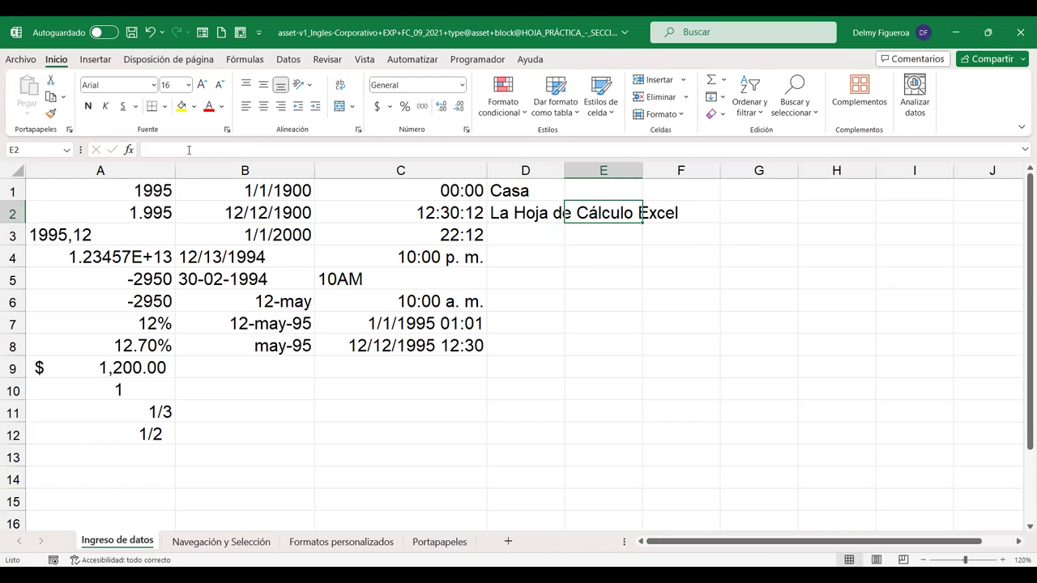
pyautogui.click(549, 216)
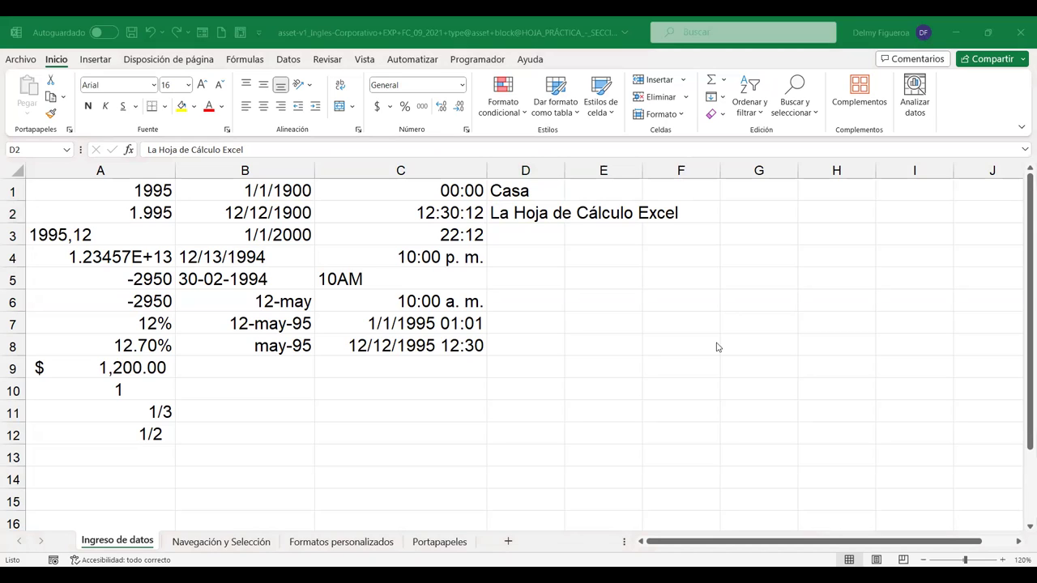
# Enter the text Hombre in cell E2, beside the long text in D2, and reselect the cell.
pyautogui.press('Right')
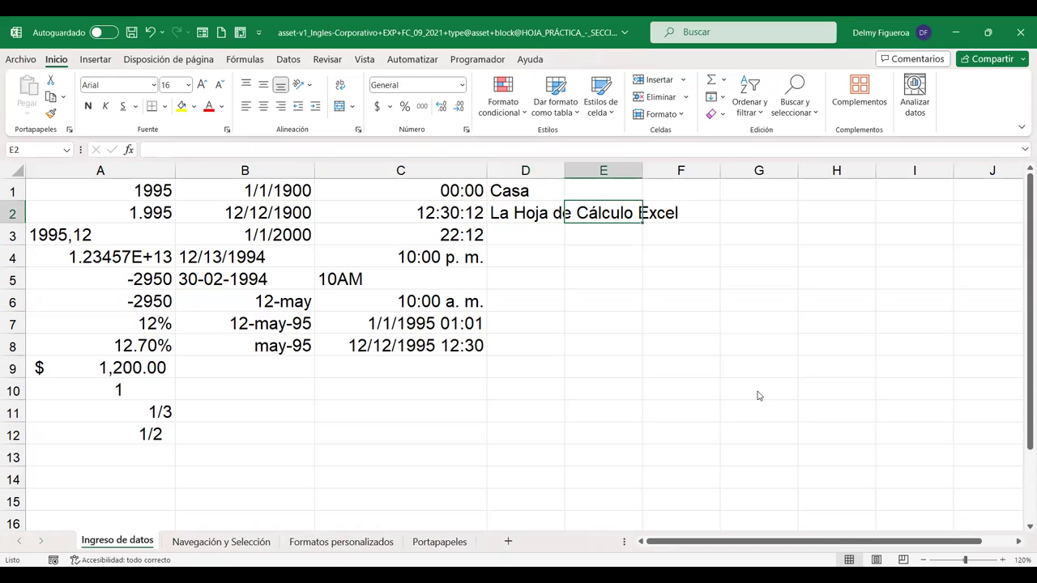
pyautogui.write('Hombre')
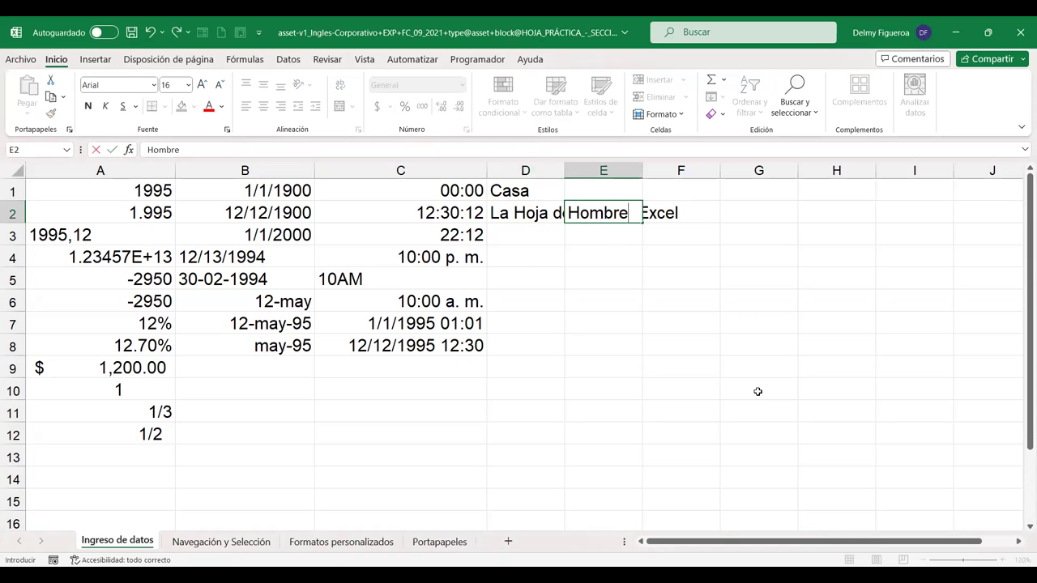
pyautogui.press('Return')
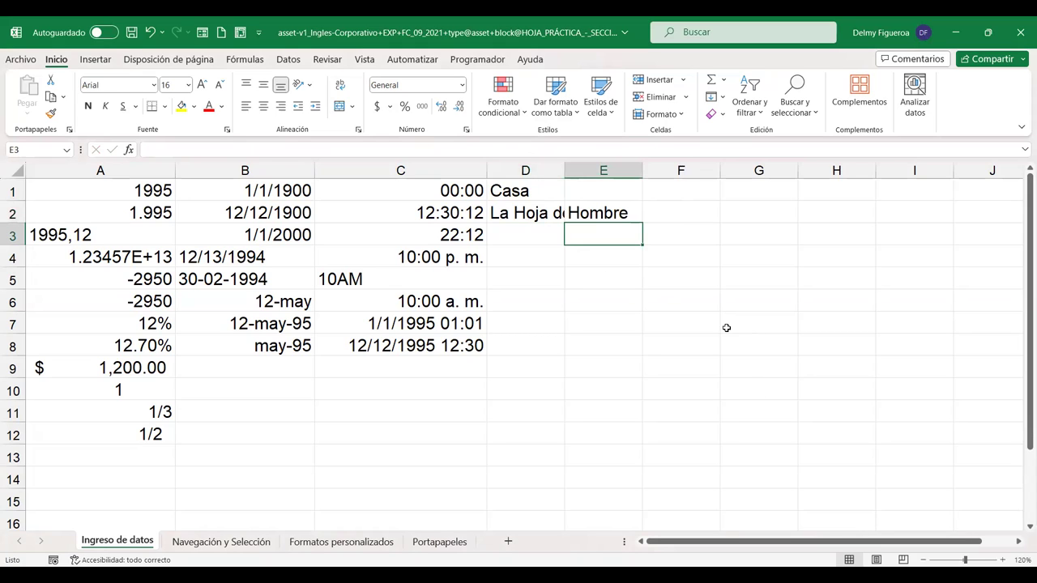
pyautogui.click(603, 211)
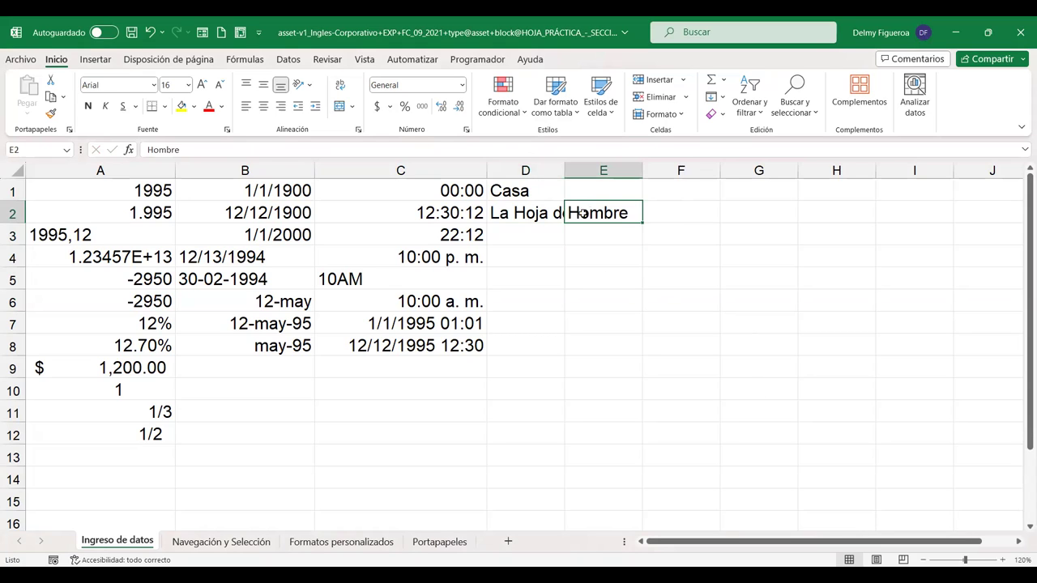
# Compare the stored contents of the neighbouring text cells D2 and E2.
pyautogui.click(524, 212)
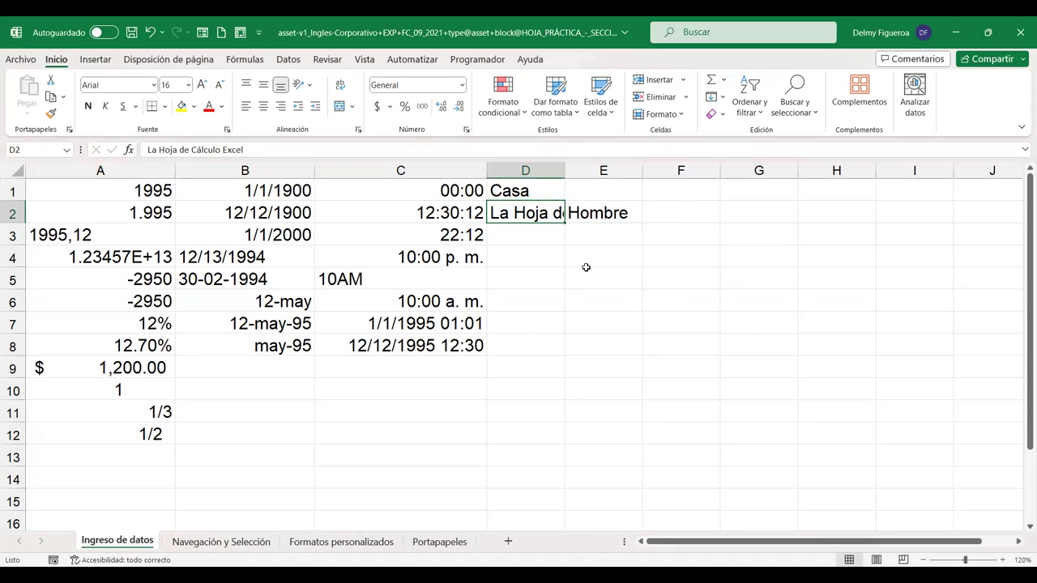
pyautogui.click(616, 213)
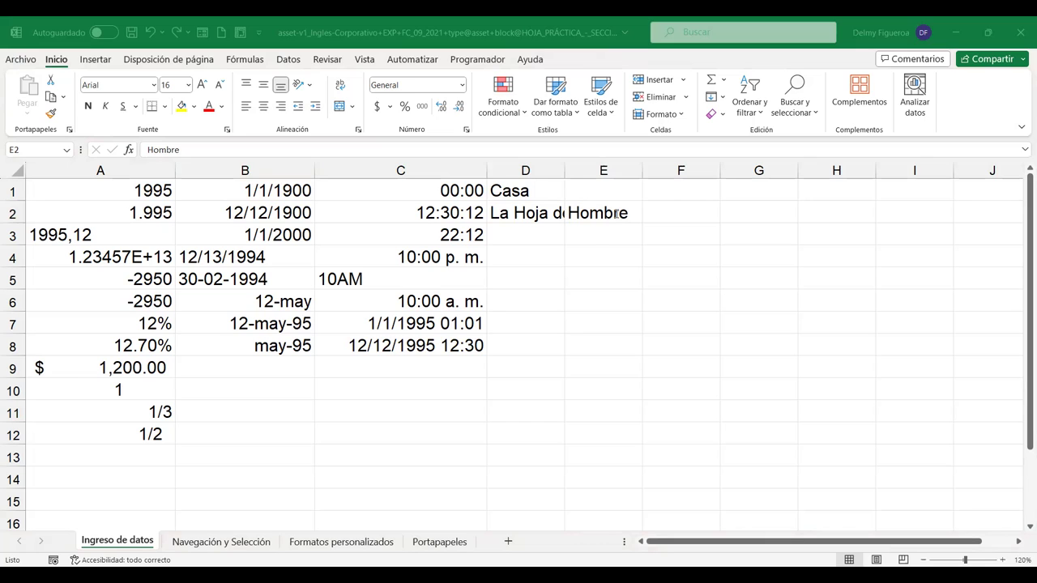
pyautogui.hotkey('ctrl', 'Return')
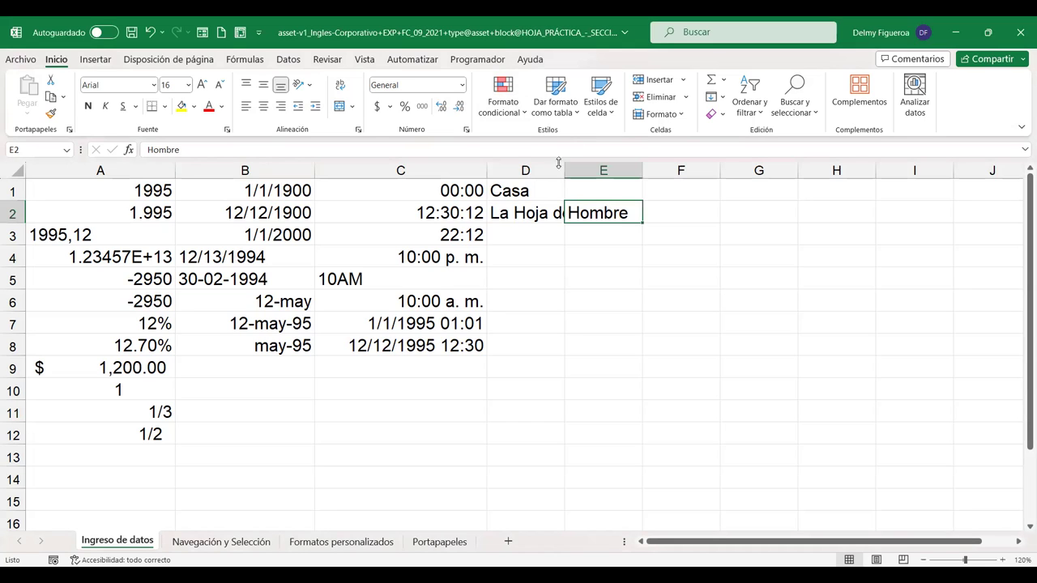
# Try autofitting column D to its longest entry, select D2, and undo the width change.
pyautogui.doubleClick(563, 173)
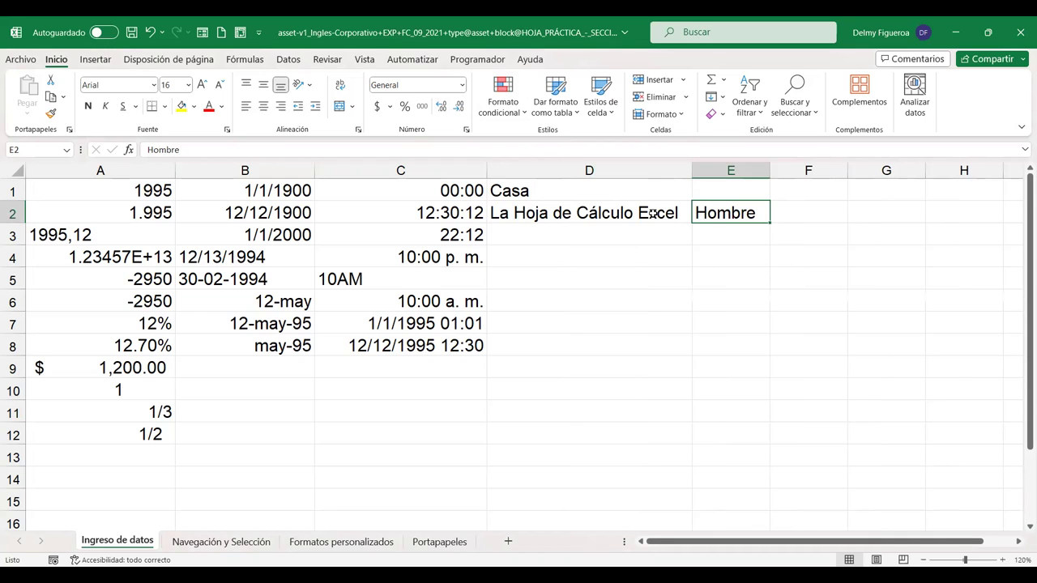
pyautogui.click(632, 214)
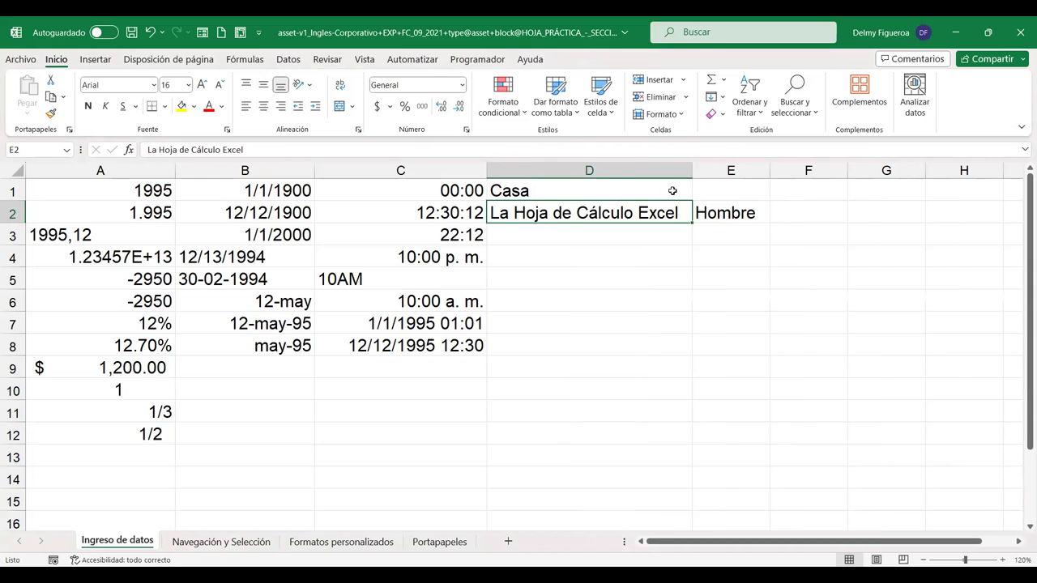
pyautogui.hotkey('ctrl', 'z')
# Autofit the width of column D to the long text in cell D2.
pyautogui.click(518, 212)
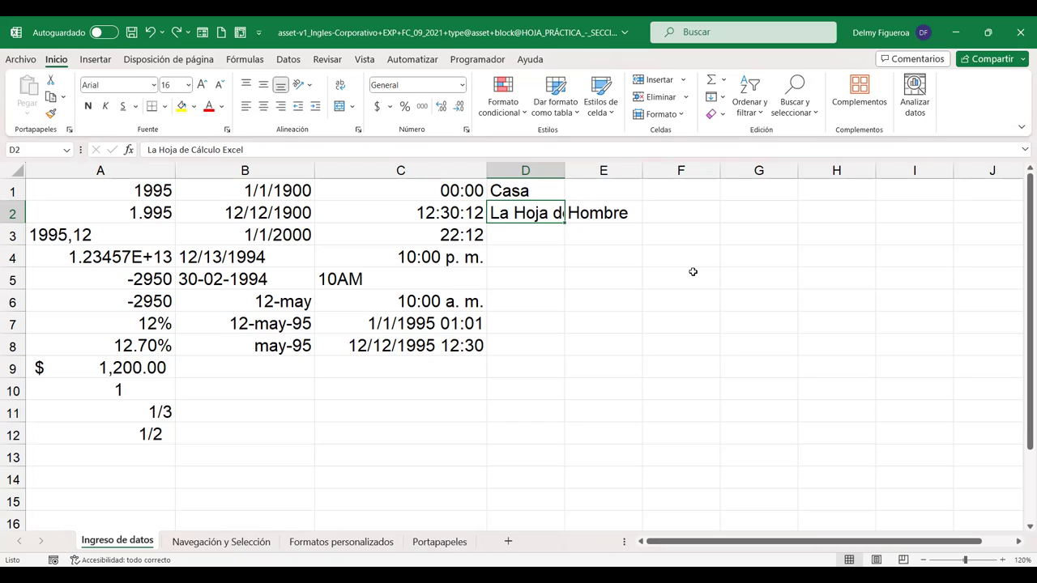
pyautogui.doubleClick(563, 172)
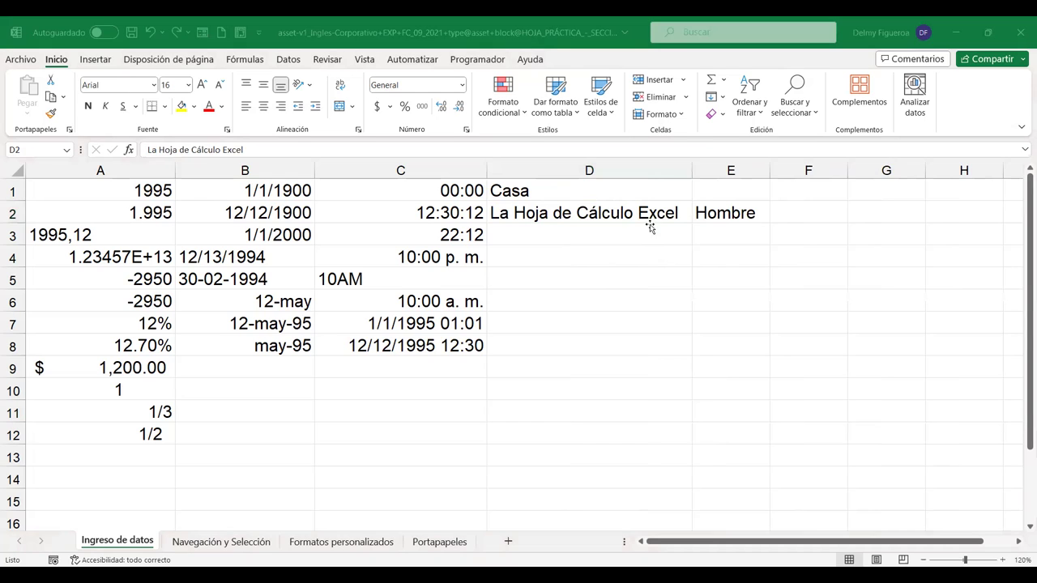
pyautogui.click(650, 220)
# Enter the text grande in cell D3 and select cell D5.
pyautogui.click(560, 232)
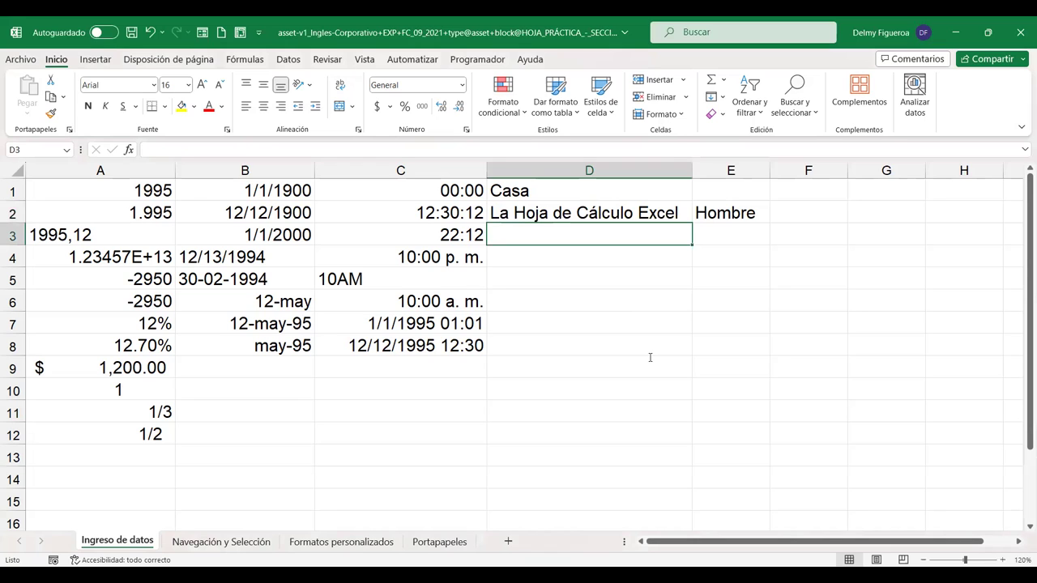
pyautogui.write('grande')
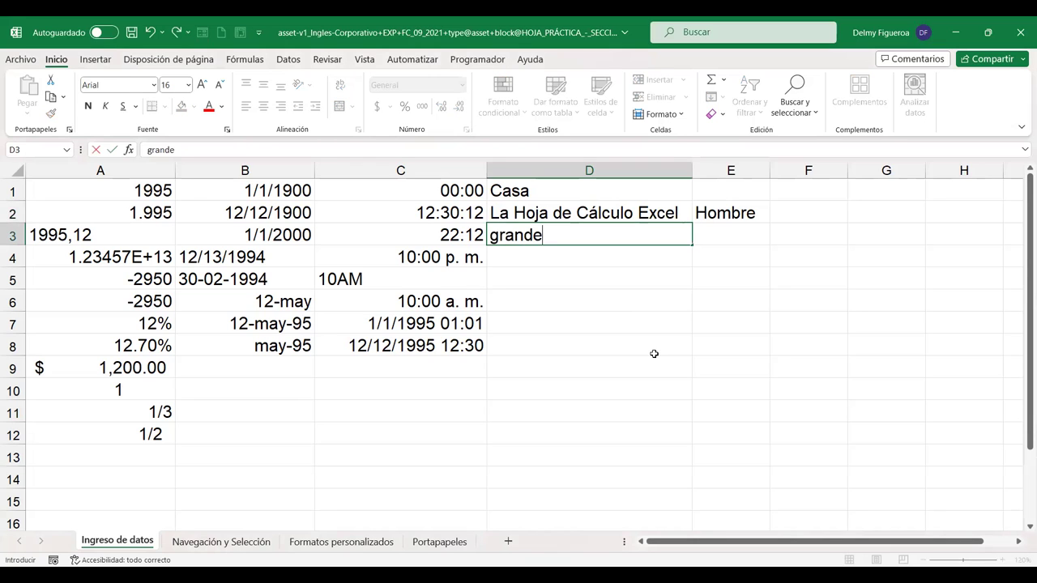
pyautogui.press('Return')
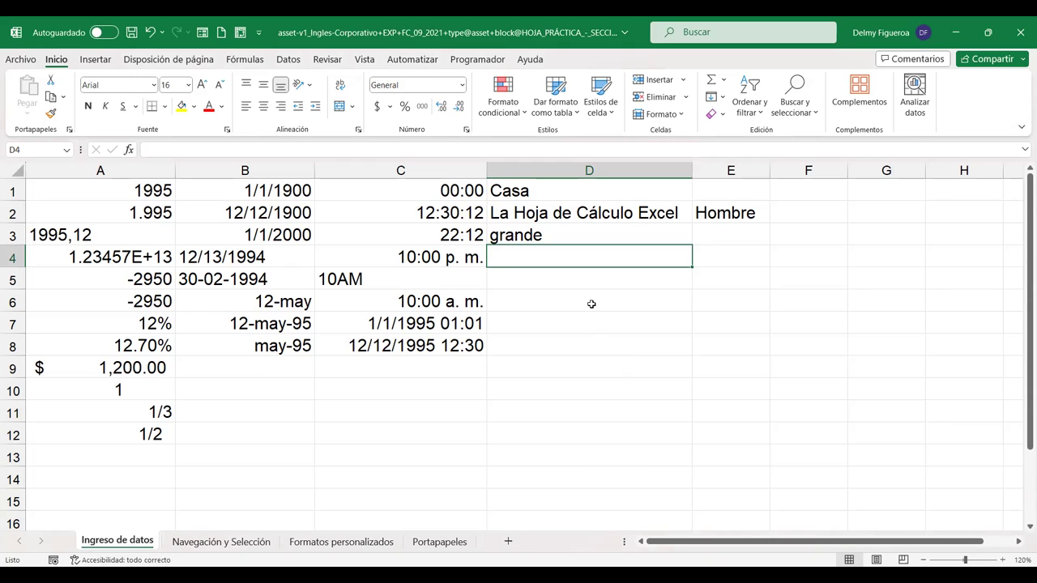
pyautogui.click(590, 280)
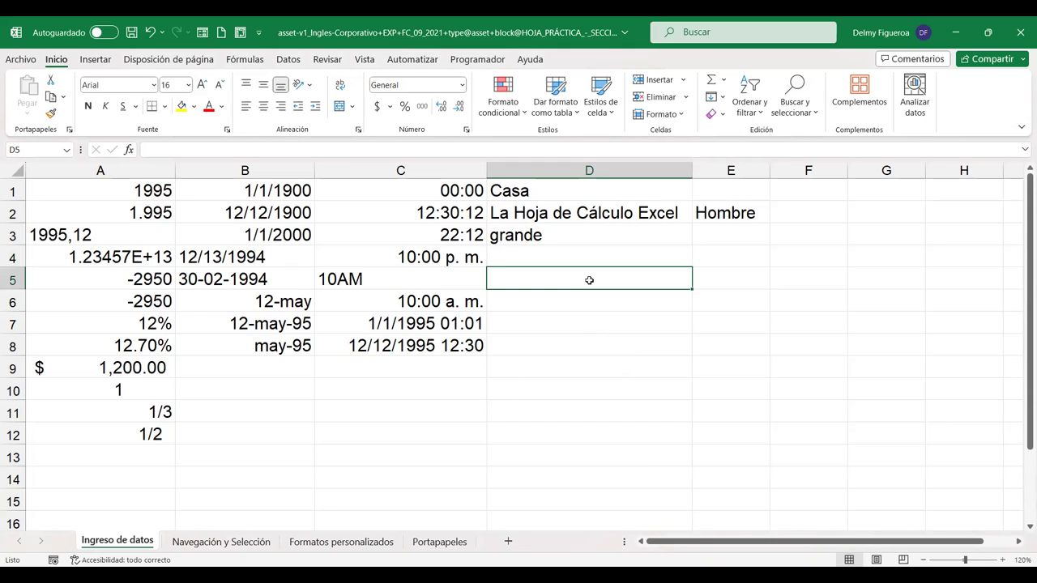